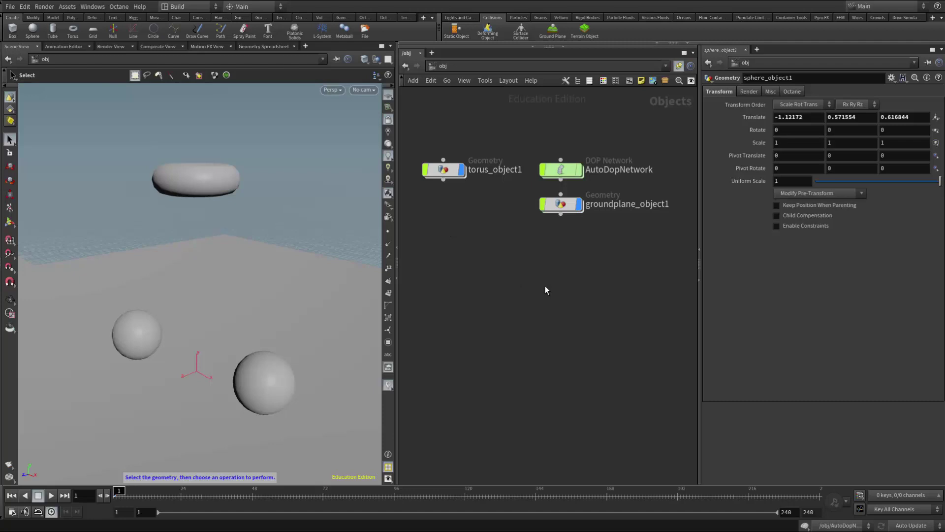
Step: Scrub through the opening frames of the torus simulation and return to frame 1
{"action": "mouse_move", "coordinate": [551, 148]}
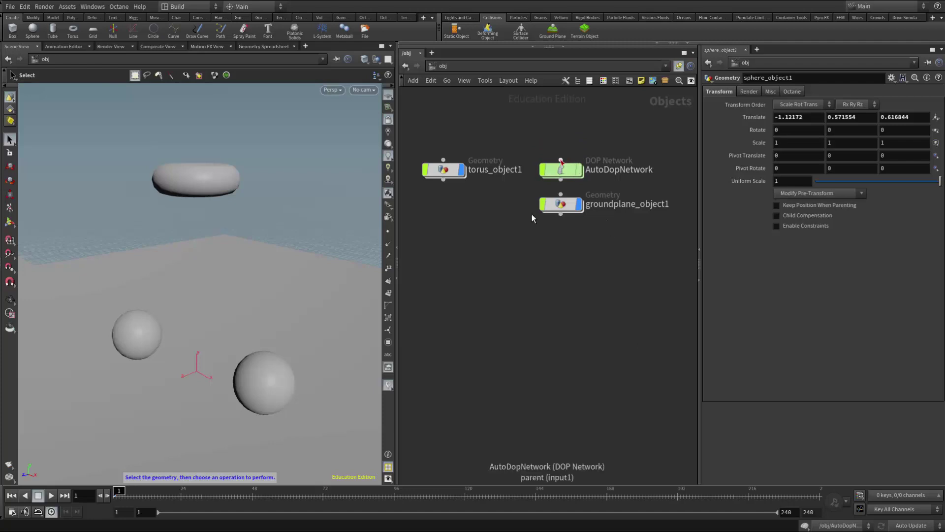
{"action": "mouse_move", "coordinate": [123, 492]}
{"action": "left_mouse_down"}
{"action": "mouse_move", "coordinate": [217, 482]}
{"action": "mouse_move", "coordinate": [118, 490]}
{"action": "left_mouse_up"}
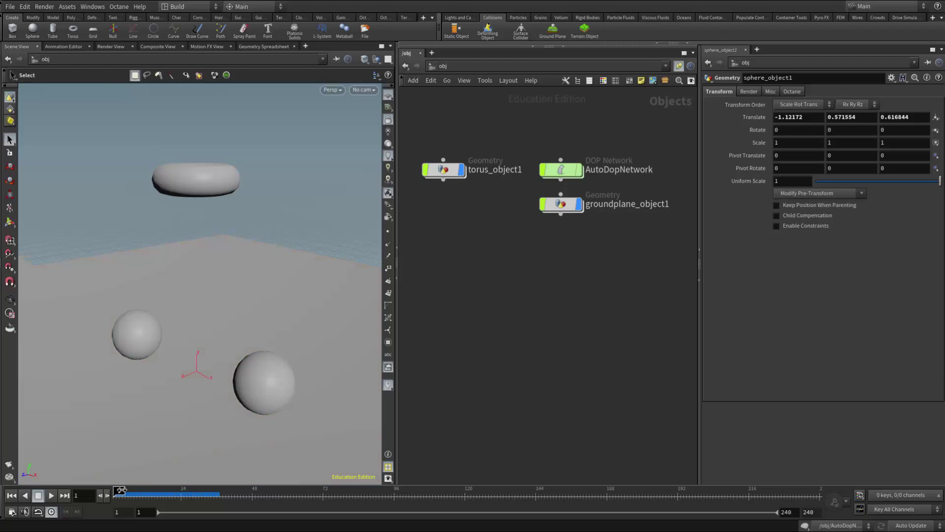
{"action": "mouse_move", "coordinate": [119, 490]}
{"action": "left_mouse_down"}
{"action": "mouse_move", "coordinate": [203, 488]}
{"action": "mouse_move", "coordinate": [119, 491]}
{"action": "left_mouse_up"}
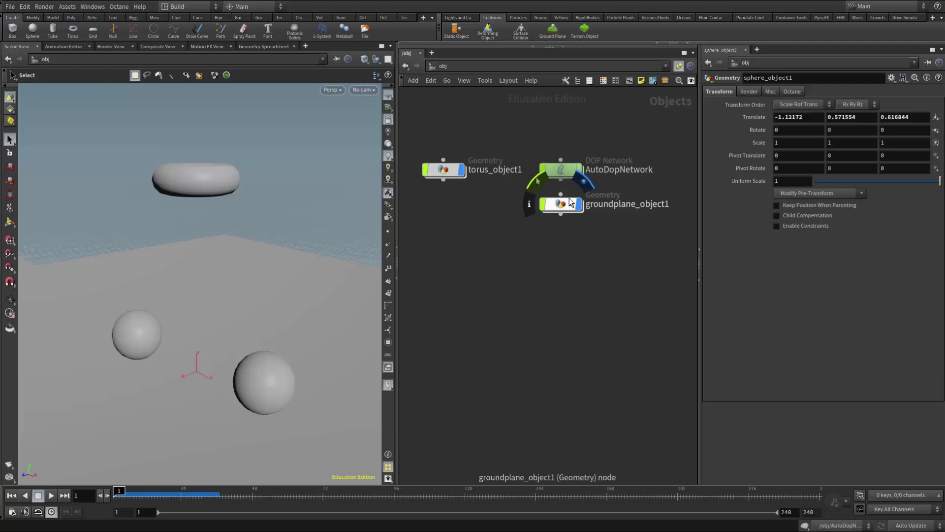
{"action": "mouse_move", "coordinate": [538, 146]}
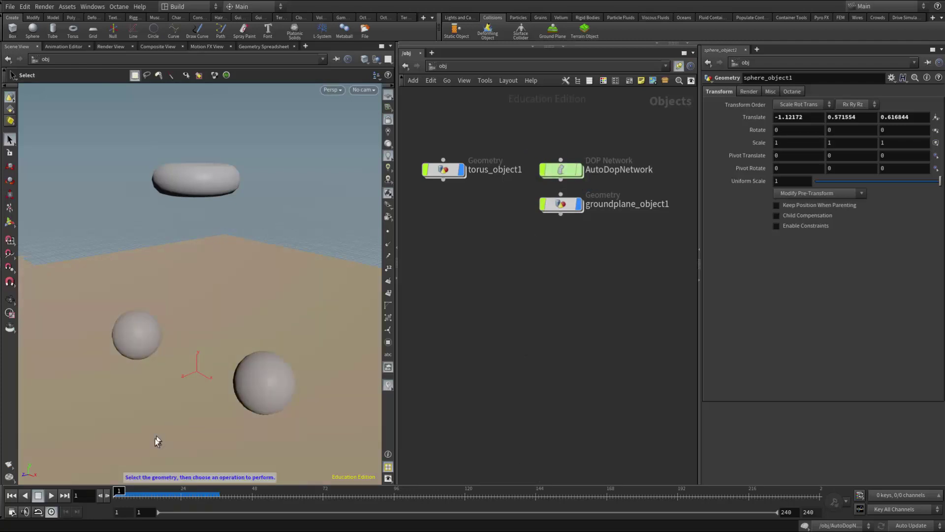
{"action": "left_click", "coordinate": [144, 490]}
{"action": "left_click_drag", "start_coordinate": [144, 490], "coordinate": [119, 490]}
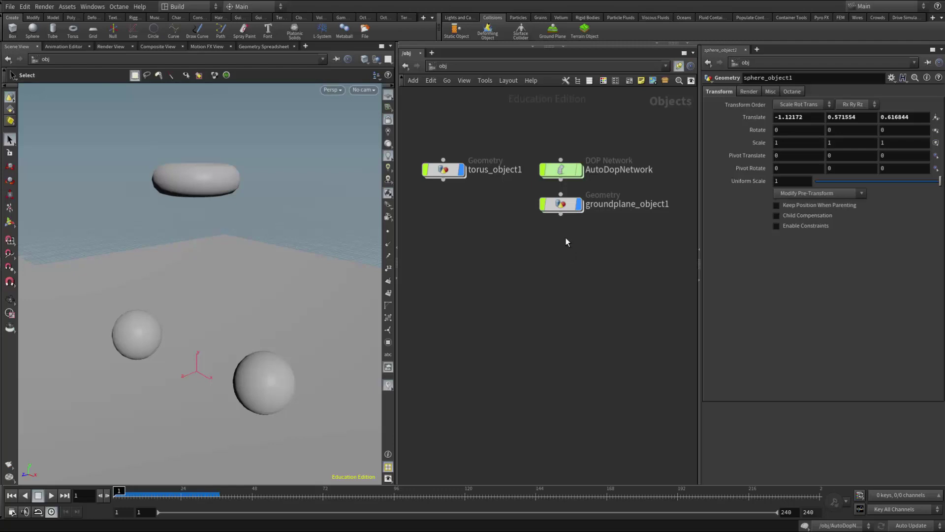
Step: Open AutoDopNetwork and examine the output node's full output file path, including its opname expression
{"action": "left_click", "coordinate": [560, 173]}
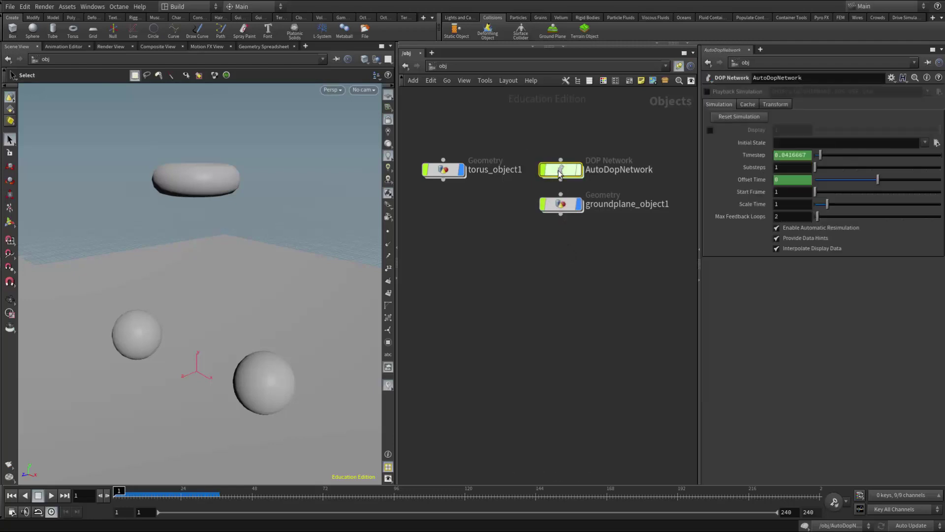
{"action": "double_click", "coordinate": [559, 173]}
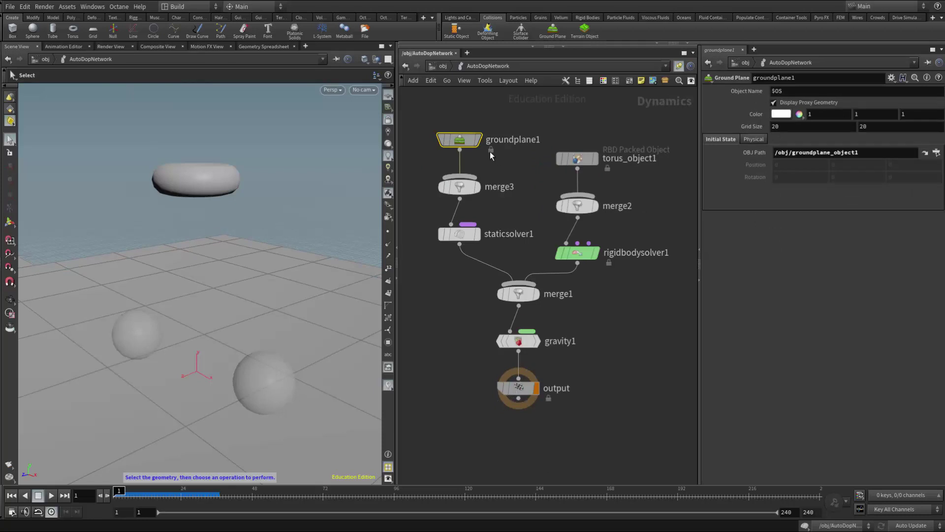
{"action": "left_click", "coordinate": [518, 387]}
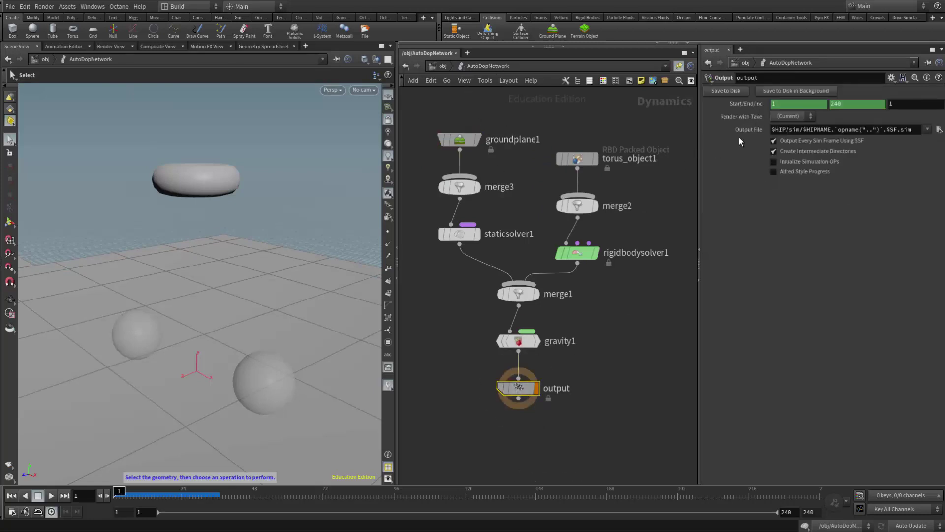
{"action": "left_click_drag", "start_coordinate": [699, 195], "coordinate": [634, 193]}
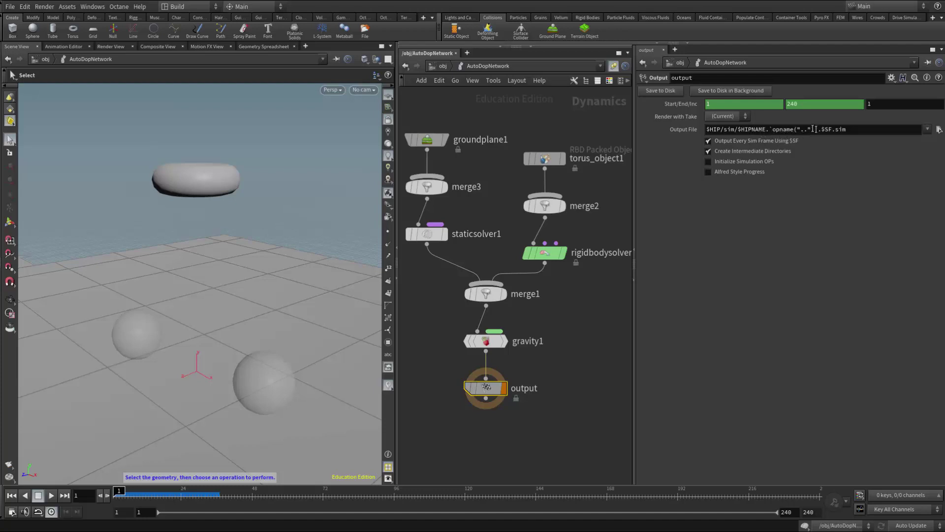
{"action": "left_click_drag", "start_coordinate": [818, 129], "coordinate": [738, 127]}
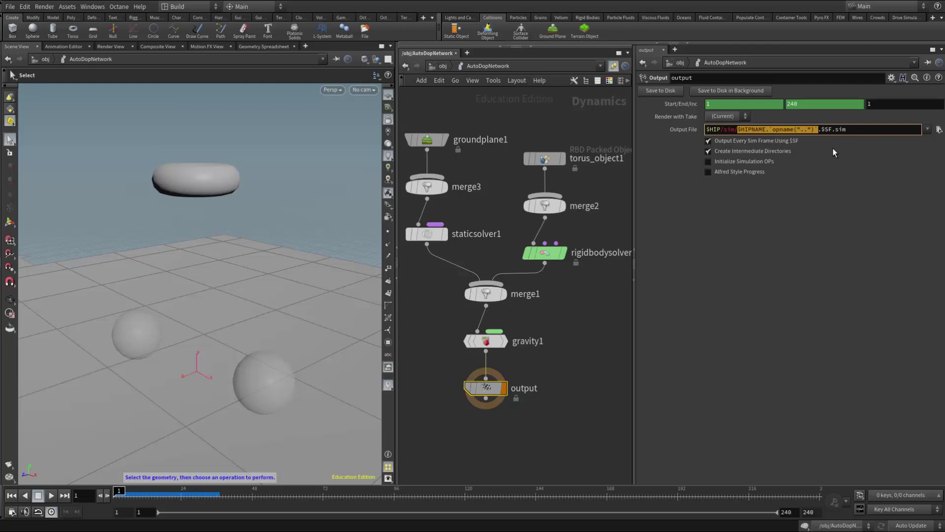
{"action": "left_click", "coordinate": [805, 132]}
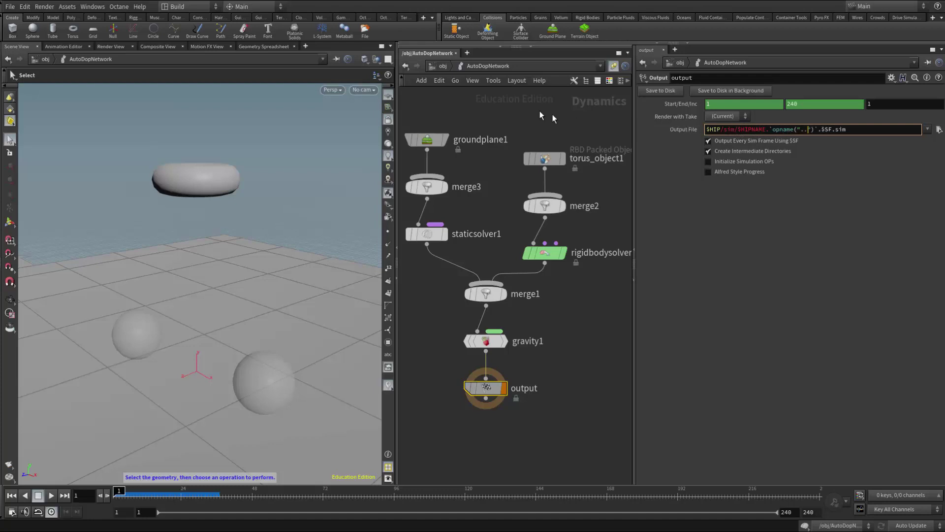
Step: Compare AutoDopNetwork's playback simulation path at object level with the output file path inside the network
{"action": "left_click", "coordinate": [445, 66]}
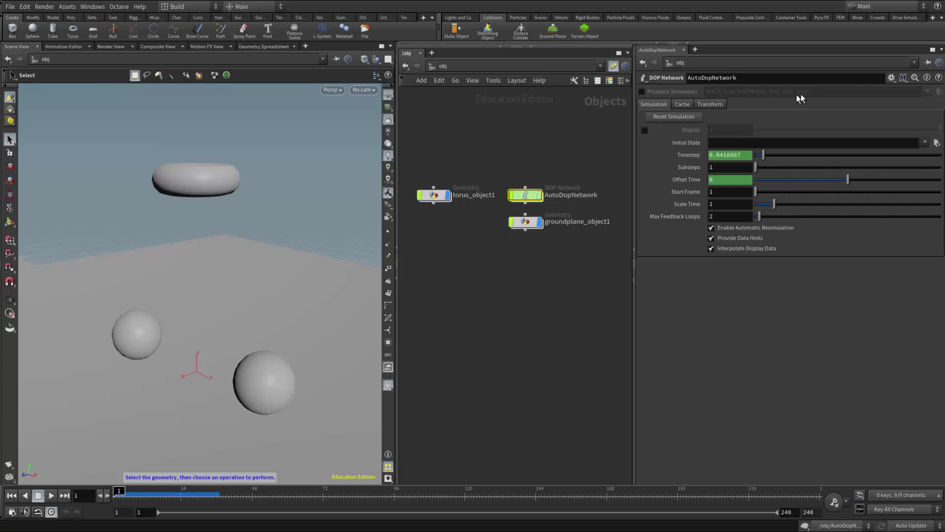
{"action": "double_click", "coordinate": [526, 196]}
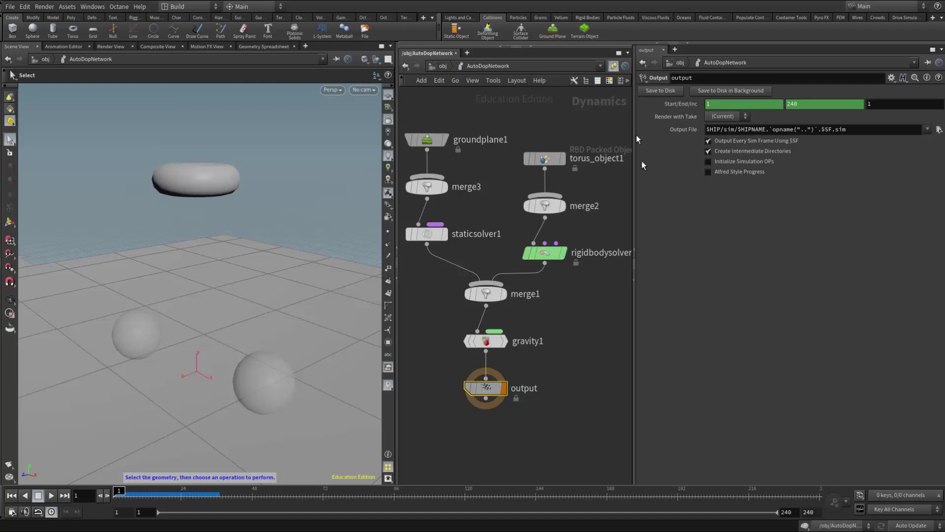
{"action": "left_click", "coordinate": [441, 67]}
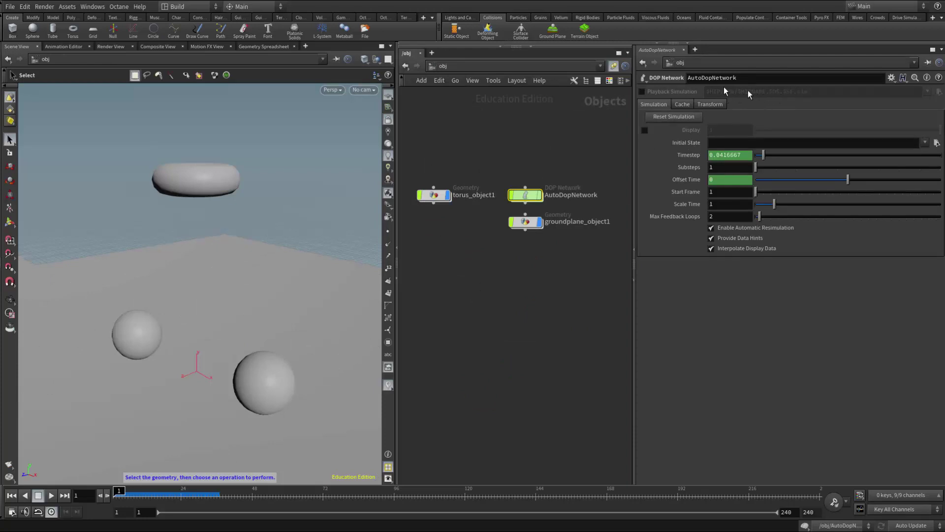
{"action": "double_click", "coordinate": [526, 196]}
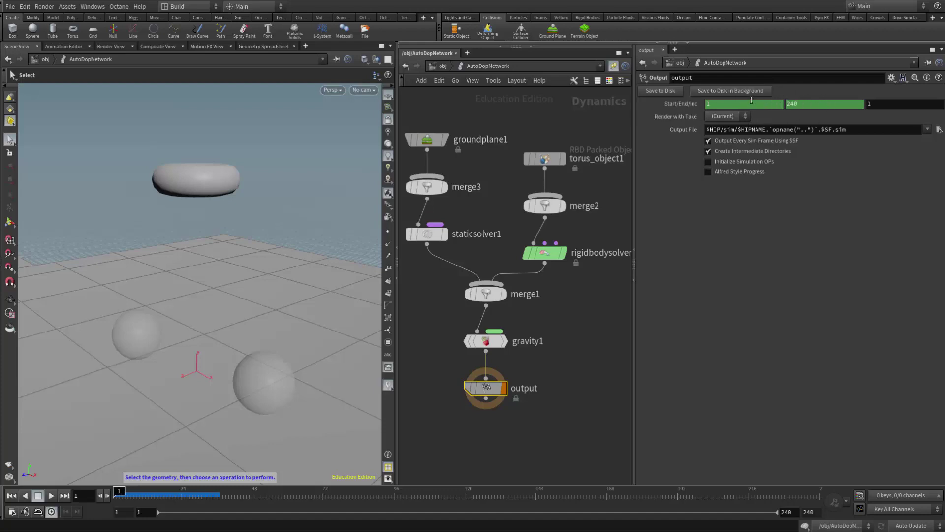
Step: Preview the simulation up to frame 118, rewind to frame 1, and set the output node's end frame to 120
{"action": "left_click_drag", "start_coordinate": [120, 490], "coordinate": [462, 497]}
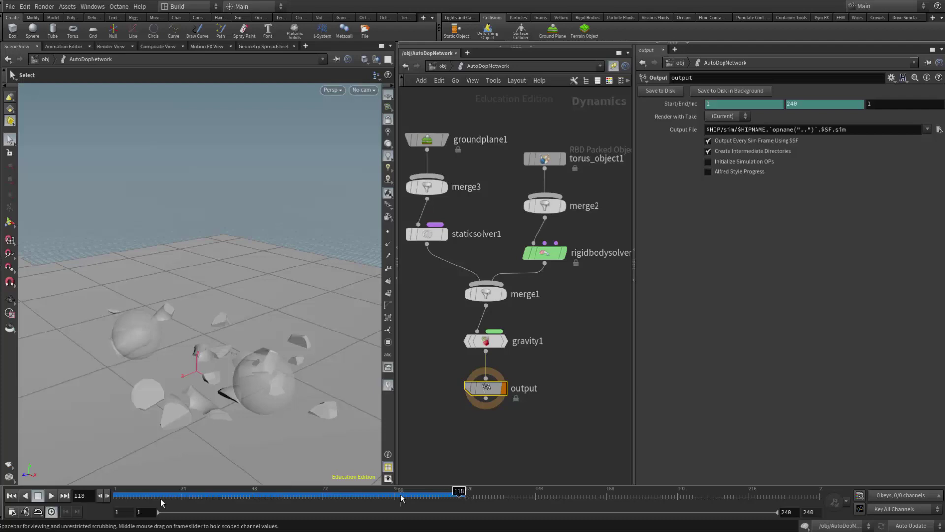
{"action": "left_click", "coordinate": [11, 496]}
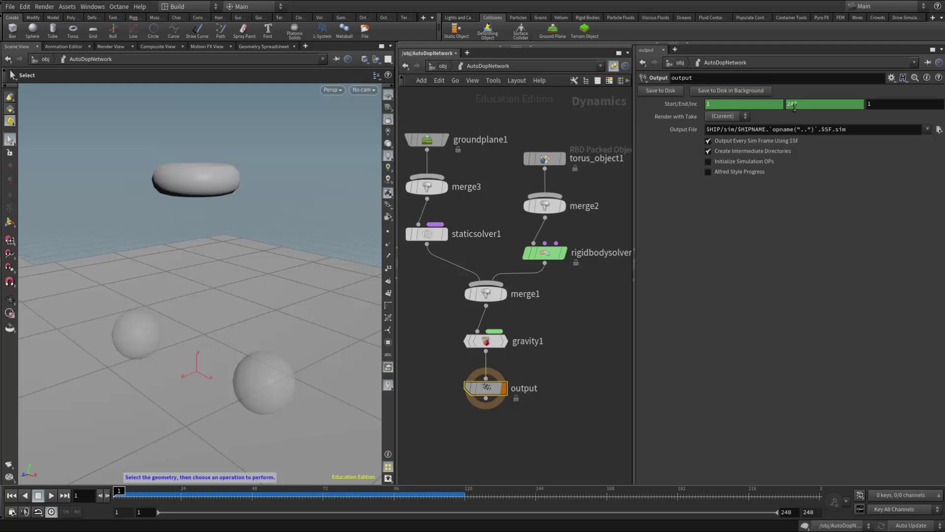
{"action": "left_click", "coordinate": [674, 106]}
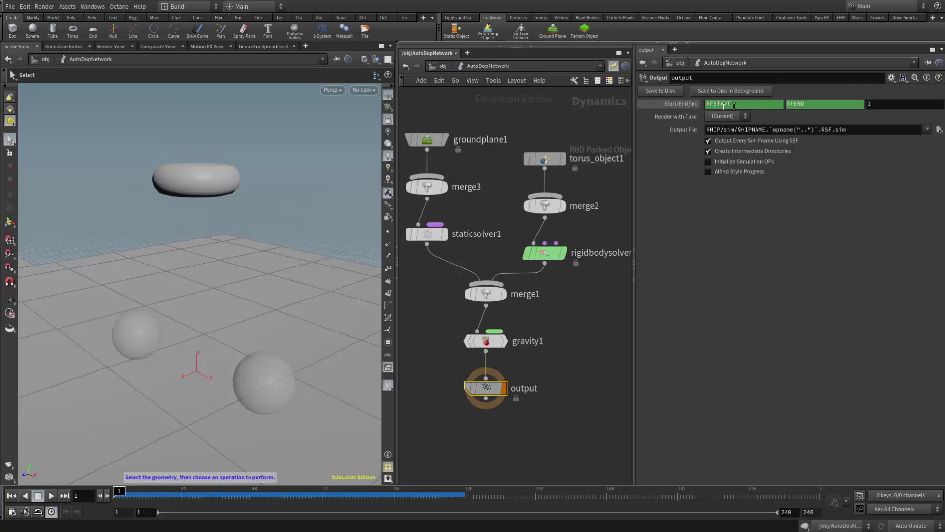
{"action": "left_click", "coordinate": [812, 106]}
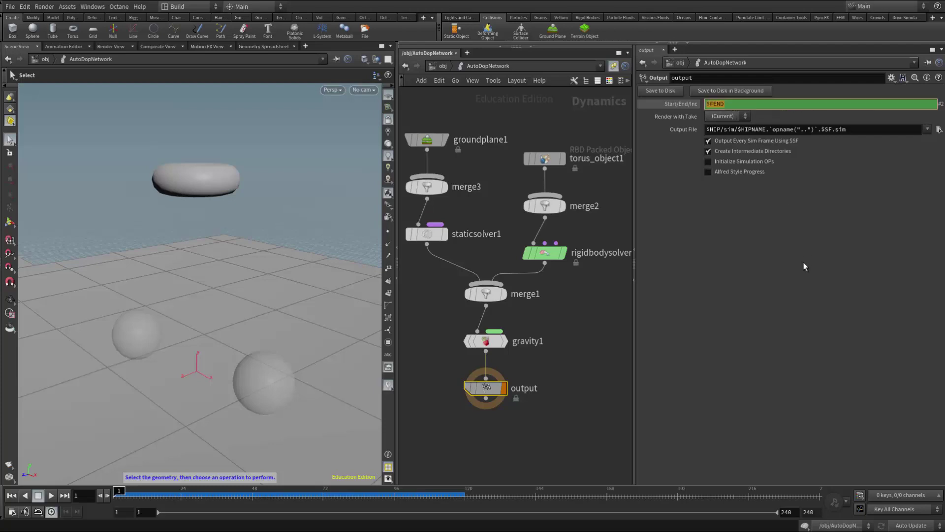
{"action": "type", "text": "120"}
{"action": "key", "text": "Return"}
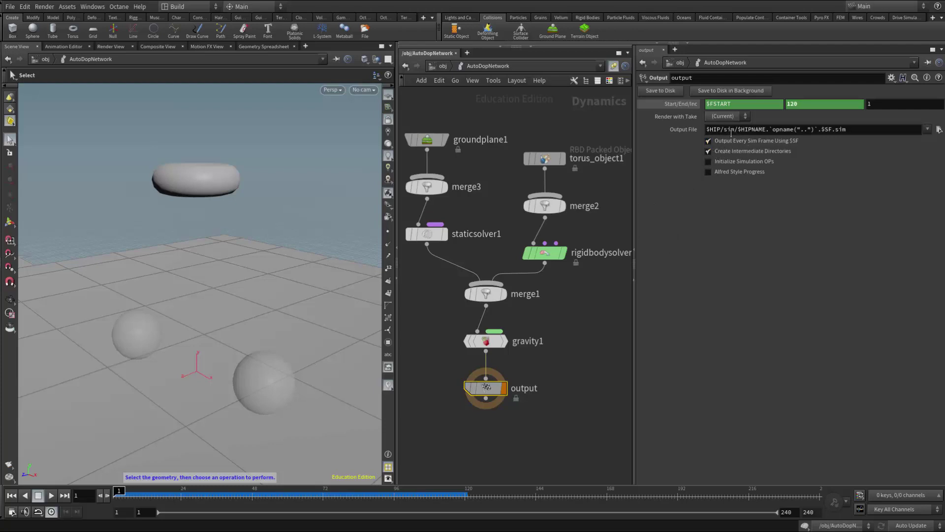
Step: Enable Playback Simulation on AutoDopNetwork at object level and scrub the opening frames to test the cached playback
{"action": "left_click", "coordinate": [436, 67]}
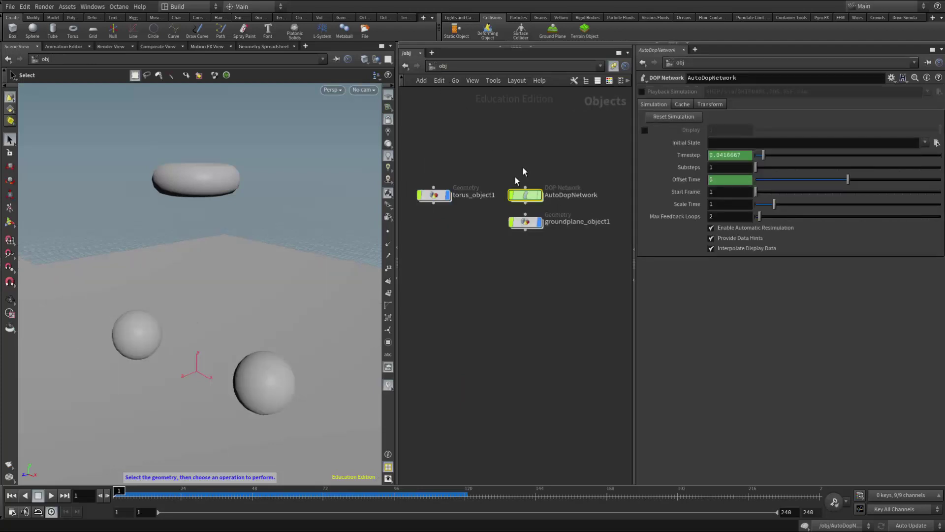
{"action": "mouse_move", "coordinate": [529, 193]}
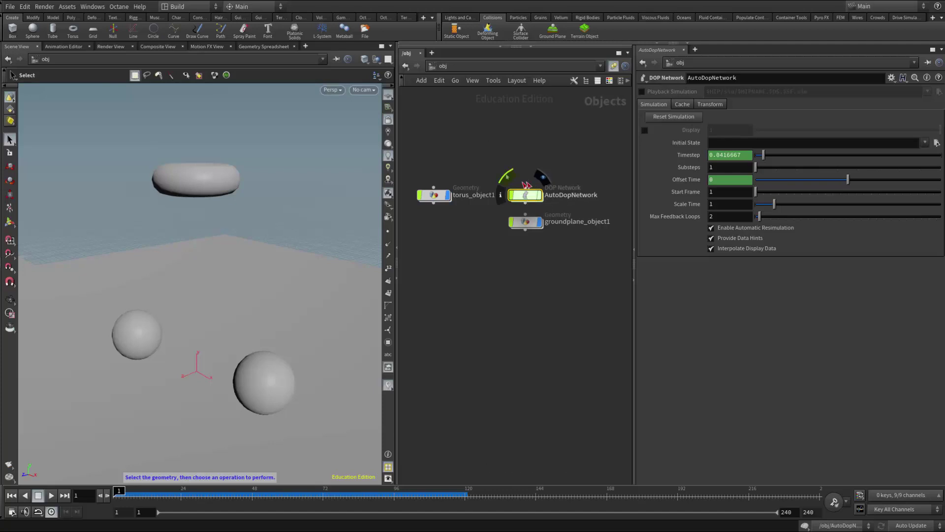
{"action": "left_click", "coordinate": [641, 92]}
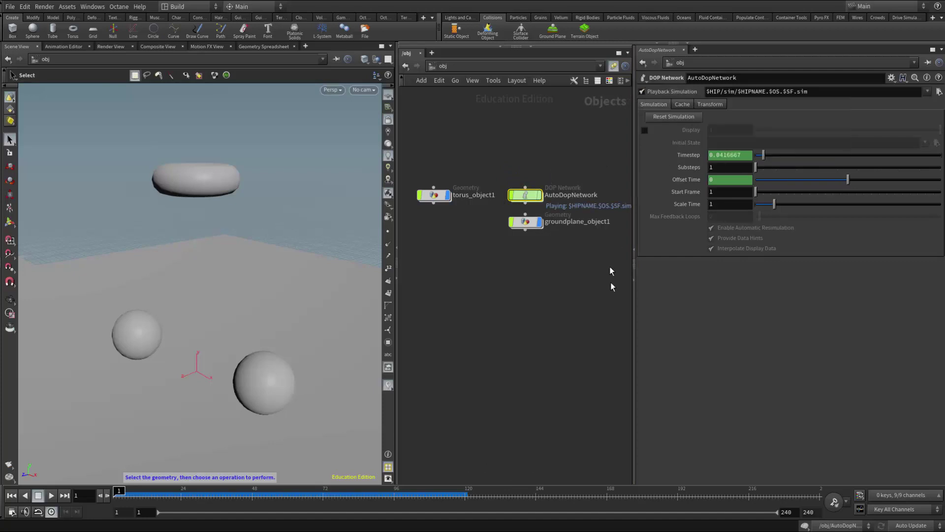
{"action": "mouse_move", "coordinate": [137, 495]}
{"action": "left_mouse_down"}
{"action": "mouse_move", "coordinate": [124, 492]}
{"action": "mouse_move", "coordinate": [237, 492]}
{"action": "mouse_move", "coordinate": [133, 491]}
{"action": "left_mouse_up"}
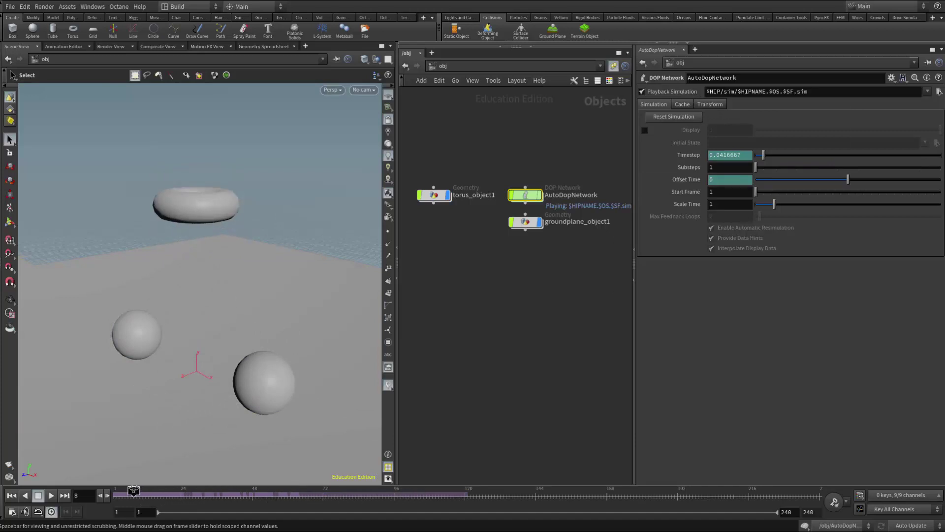
{"action": "mouse_move", "coordinate": [134, 491]}
{"action": "left_mouse_down"}
{"action": "mouse_move", "coordinate": [344, 489]}
{"action": "mouse_move", "coordinate": [115, 491]}
{"action": "left_mouse_up"}
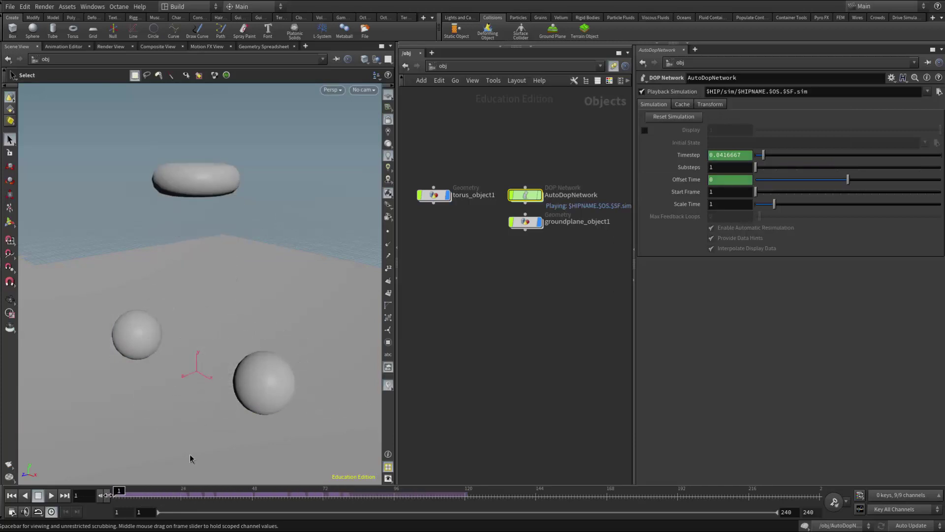
Step: Reopen AutoDopNetwork to check its playback mode and widen the network editor pane
{"action": "double_click", "coordinate": [526, 196]}
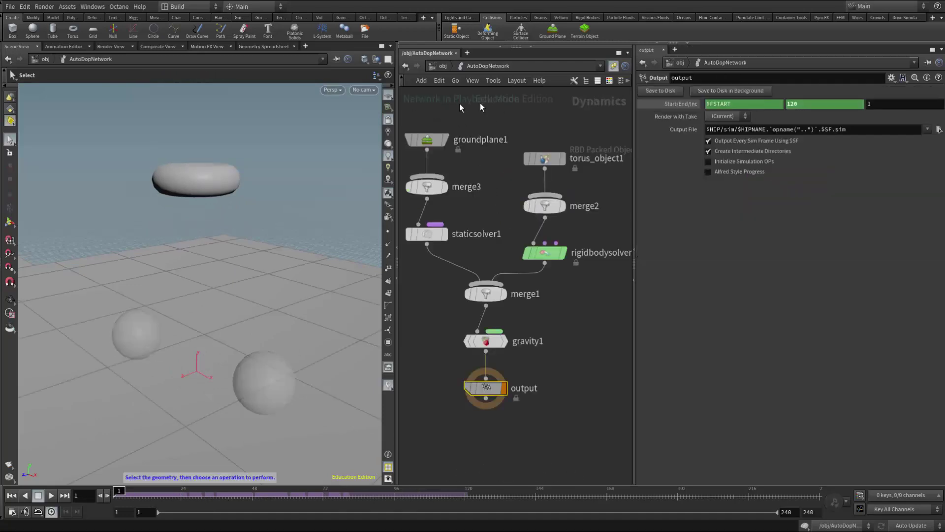
{"action": "left_click_drag", "start_coordinate": [397, 110], "coordinate": [147, 120]}
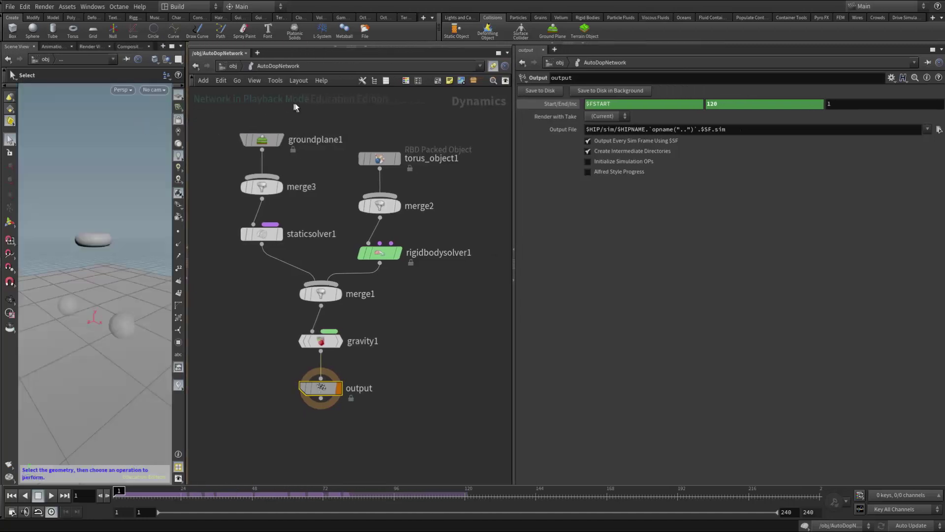
{"action": "left_click_drag", "start_coordinate": [187, 127], "coordinate": [378, 127]}
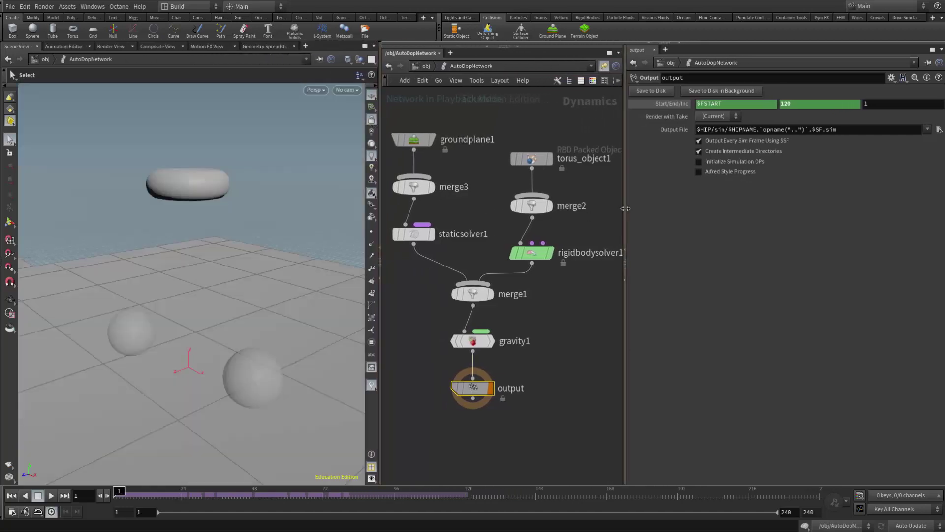
{"action": "left_click_drag", "start_coordinate": [628, 209], "coordinate": [698, 210]}
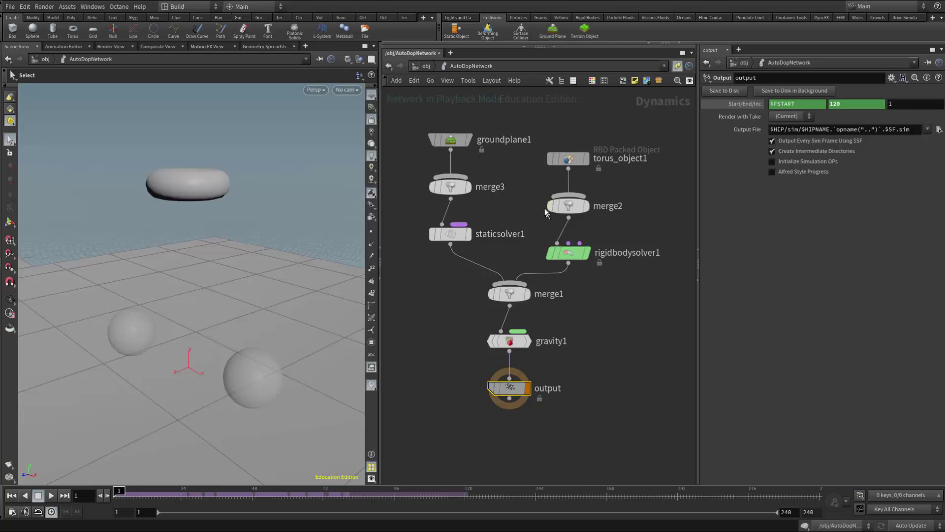
Step: At object level, group torus_object1, AutoDopNetwork and groundplane_object1 in a network box and enlarge it around their labels
{"action": "left_click", "coordinate": [427, 67]}
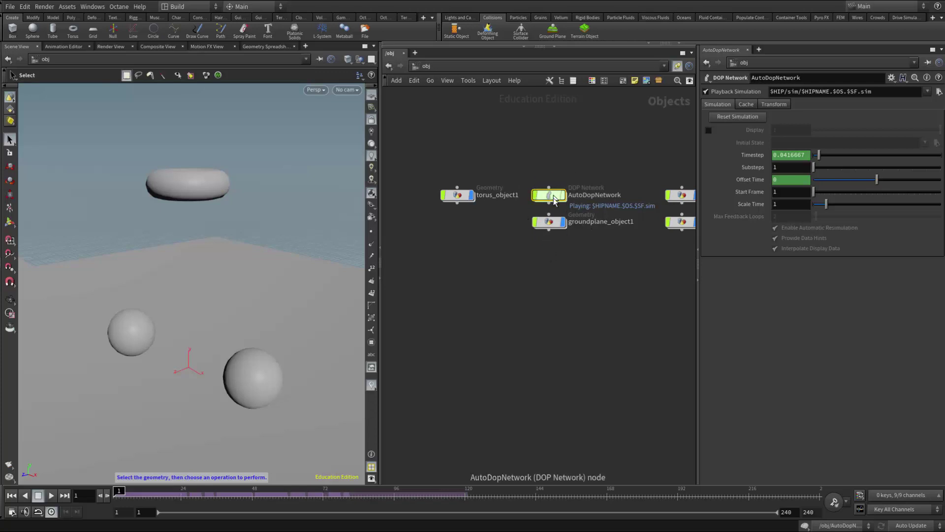
{"action": "mouse_move", "coordinate": [553, 198]}
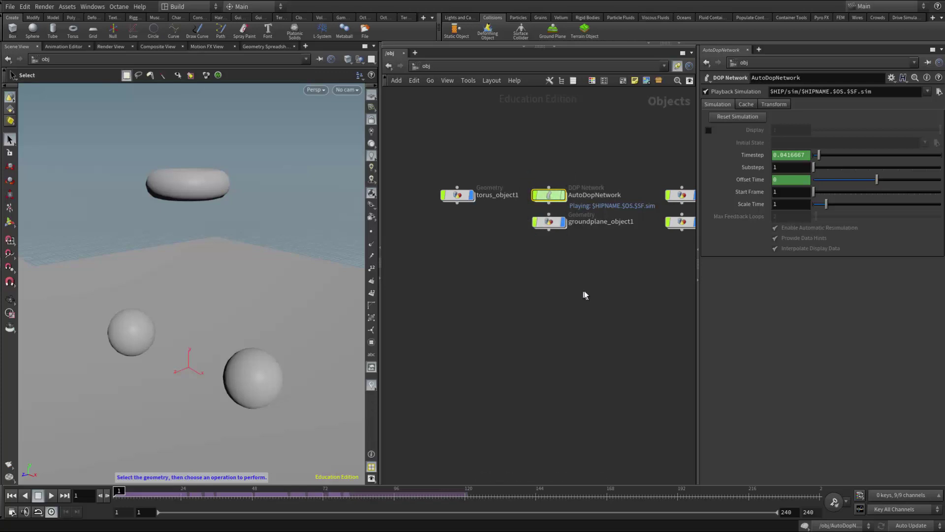
{"action": "middle_click_drag", "start_coordinate": [583, 291], "coordinate": [543, 289]}
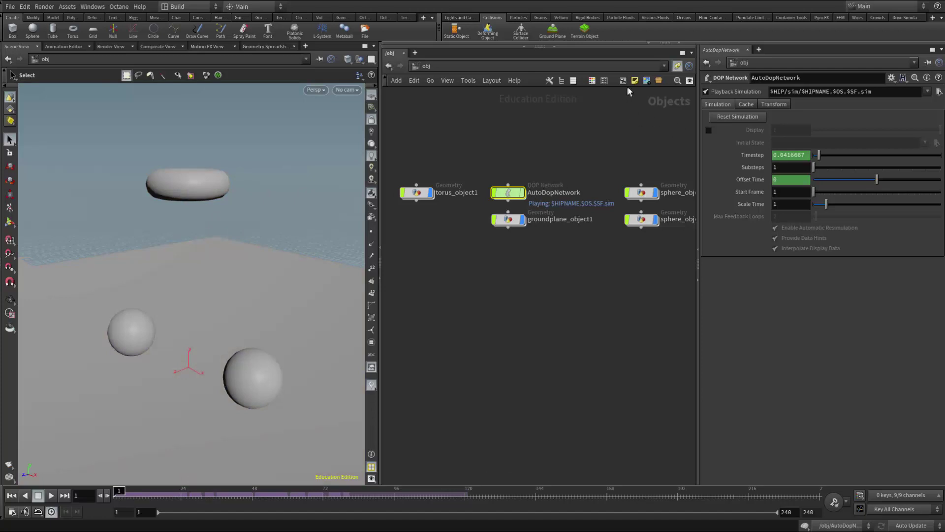
{"action": "left_click_drag", "start_coordinate": [394, 164], "coordinate": [564, 260]}
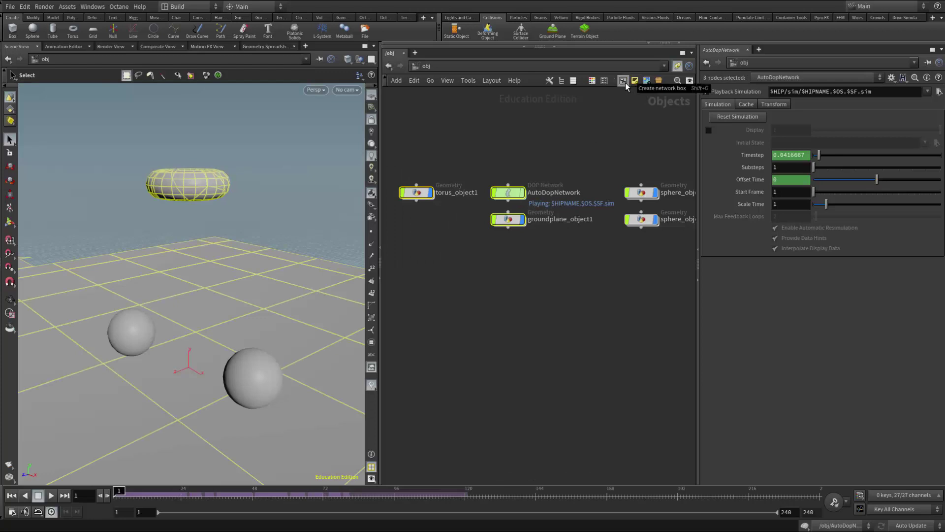
{"action": "left_click", "coordinate": [623, 81]}
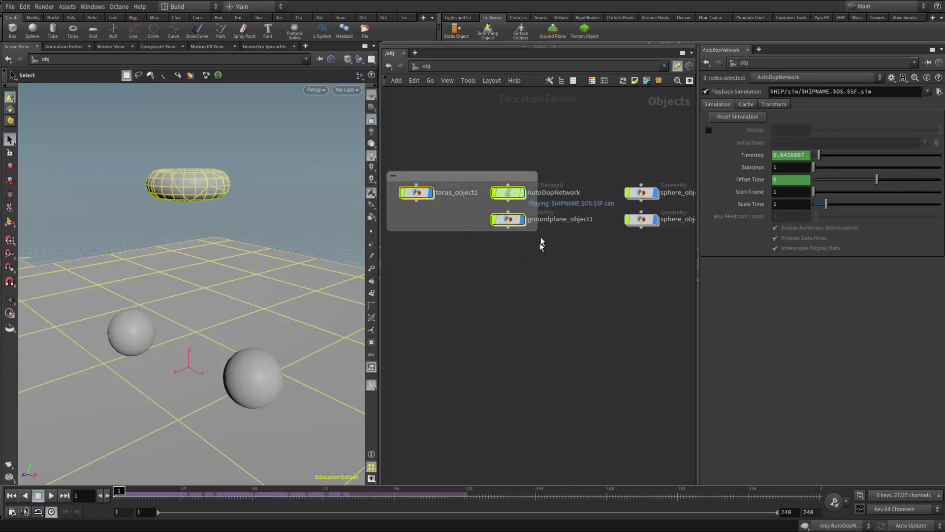
{"action": "left_click_drag", "start_coordinate": [536, 229], "coordinate": [620, 240]}
{"action": "left_click", "coordinate": [447, 176]}
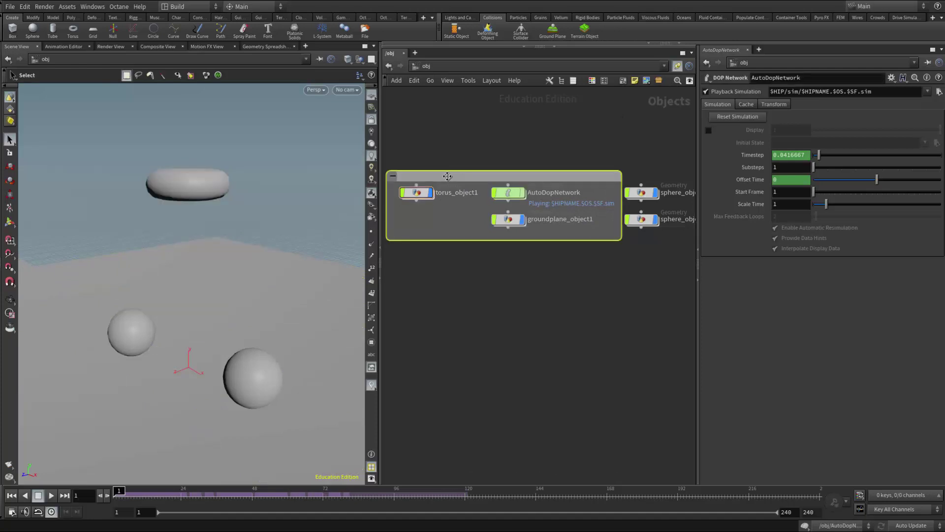
Step: Title the network box around the torus, AutoDopNetwork and ground plane nodes Sim_01
{"action": "double_click", "coordinate": [447, 177]}
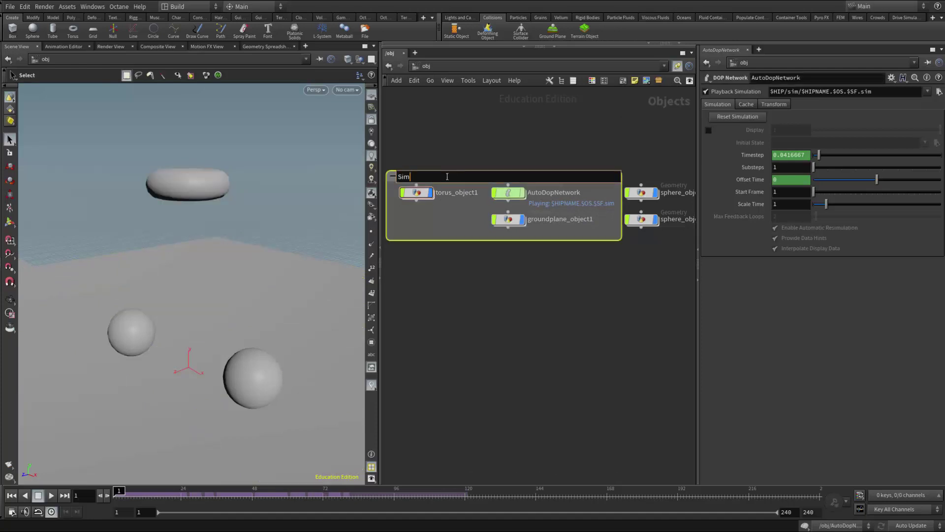
{"action": "type", "text": "Sim_01"}
{"action": "key", "text": "Return"}
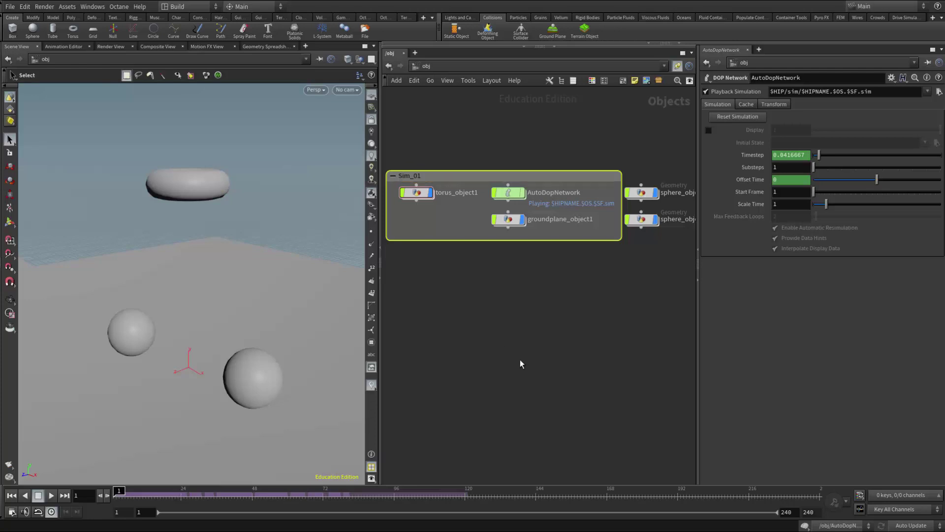
Step: Move the Sim_01 box higher in the network and place sphere_object1 and sphere_object2 below it
{"action": "left_click", "coordinate": [519, 364]}
{"action": "left_click_drag", "start_coordinate": [538, 177], "coordinate": [542, 117]}
{"action": "left_click_drag", "start_coordinate": [674, 271], "coordinate": [421, 217]}
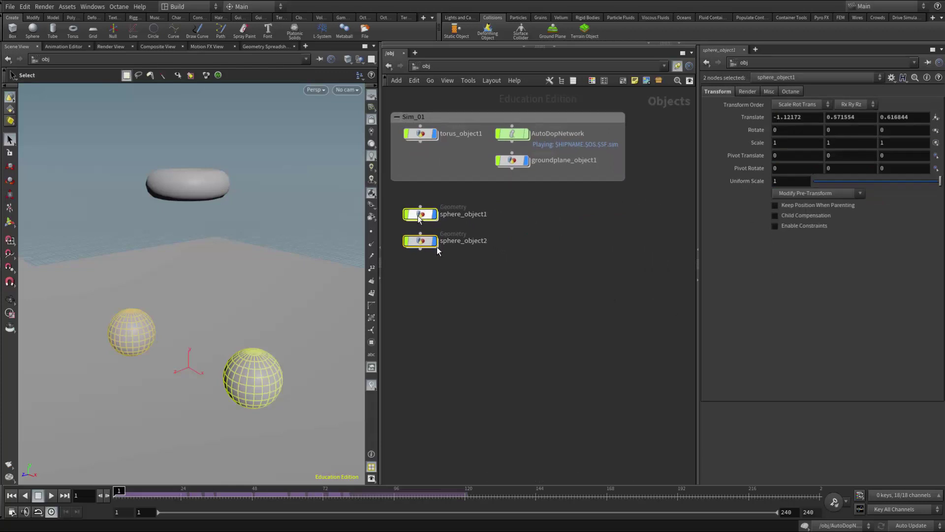
{"action": "left_click", "coordinate": [550, 267]}
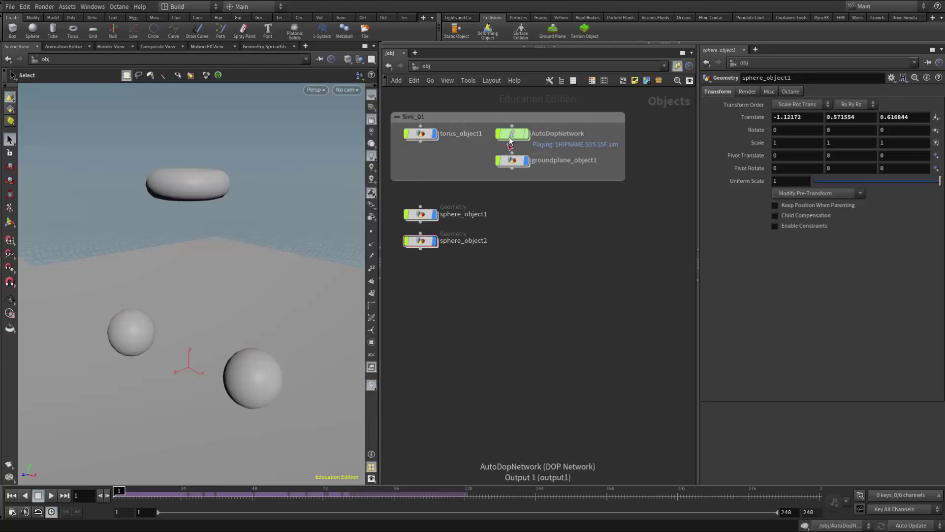
Step: Open torus_object1's geometry network and adjust dopimport1's spacing below setup_packed_prims
{"action": "mouse_move", "coordinate": [516, 135]}
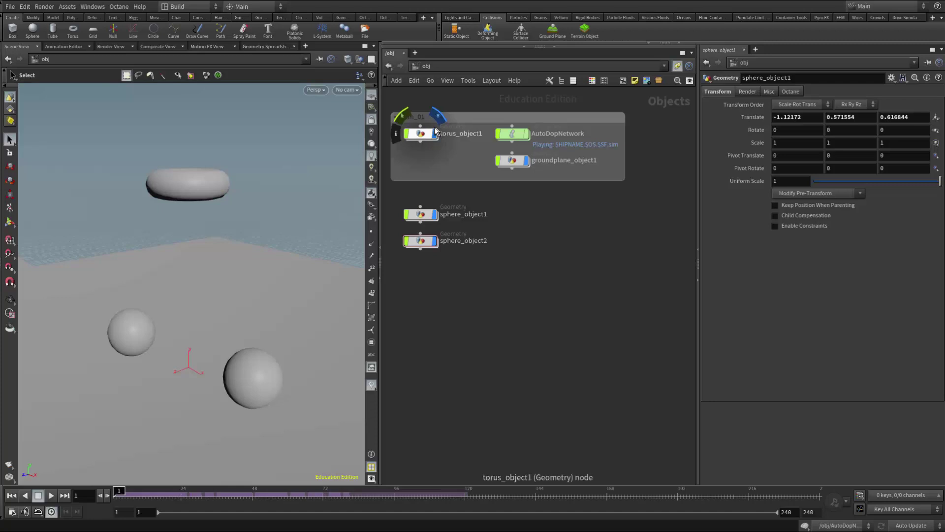
{"action": "double_click", "coordinate": [419, 134]}
{"action": "middle_click_drag", "start_coordinate": [506, 418], "coordinate": [517, 393]}
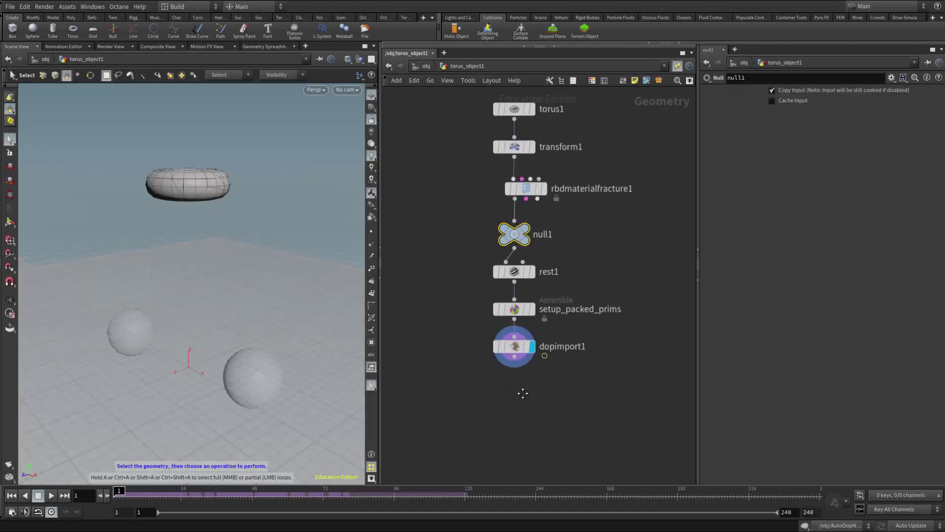
{"action": "left_click_drag", "start_coordinate": [515, 362], "coordinate": [514, 368]}
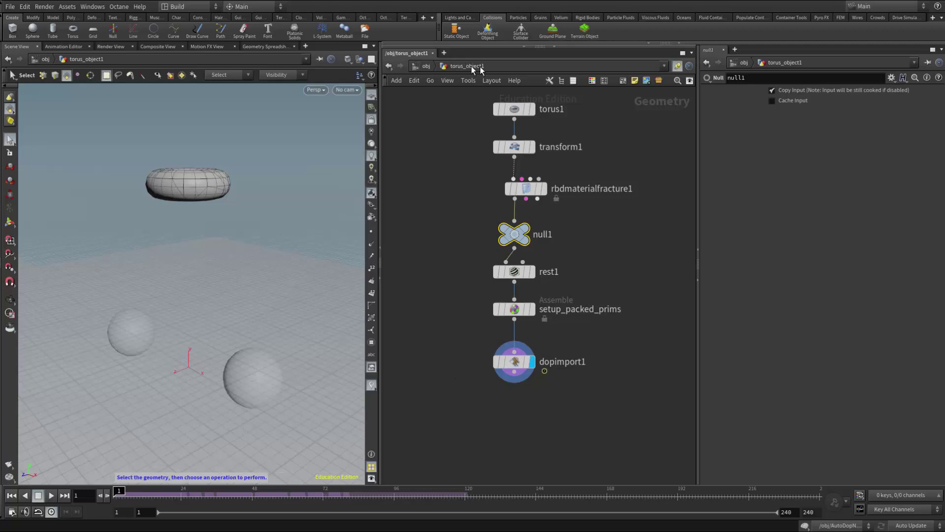
{"action": "left_click_drag", "start_coordinate": [516, 370], "coordinate": [517, 358]}
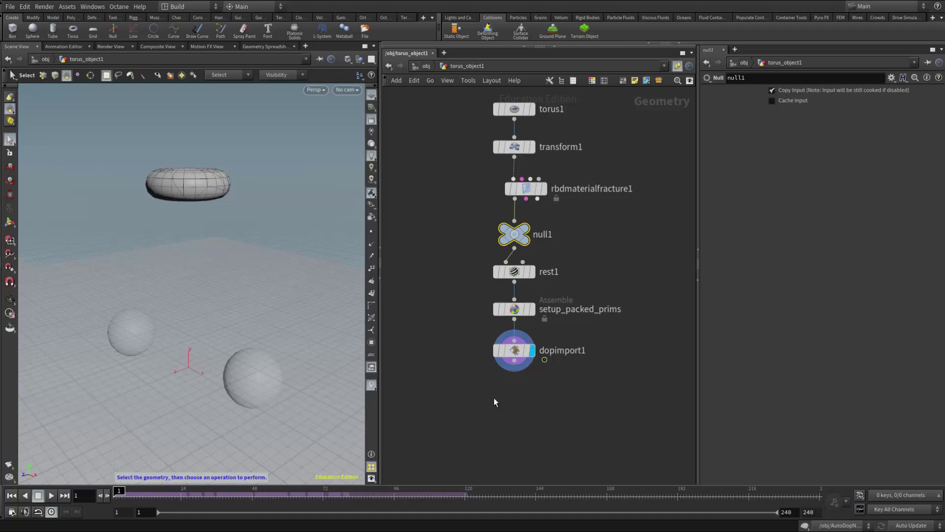
{"action": "key", "text": "Tab"}
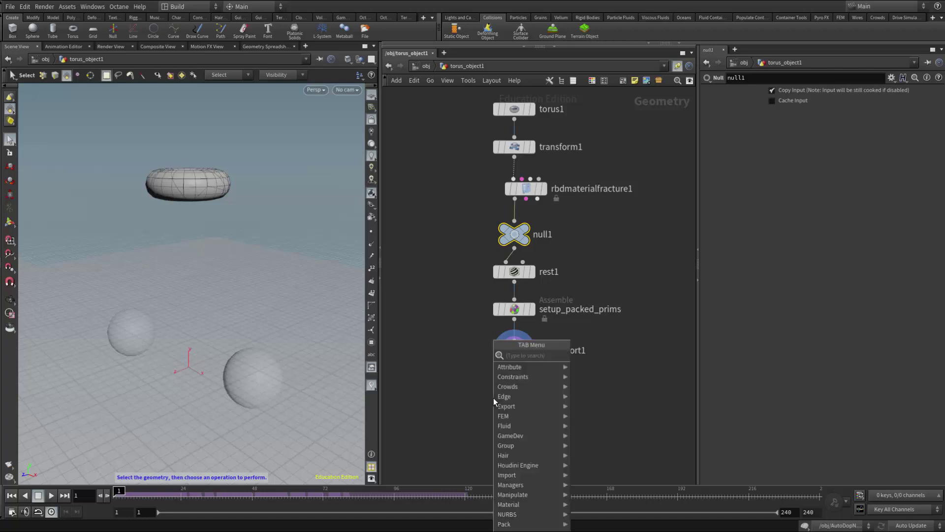
{"action": "type", "text": "null"}
{"action": "left_click", "coordinate": [584, 353]}
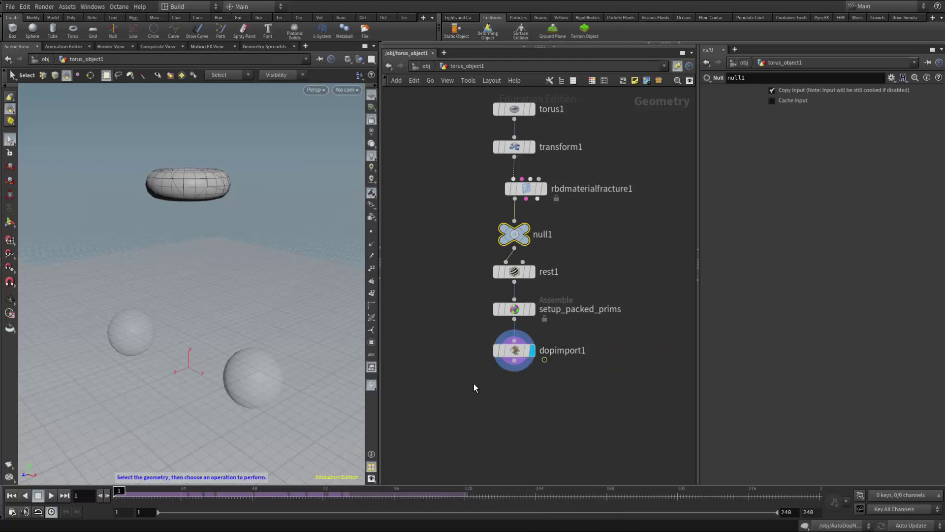
Step: Add a Null node below dopimport1 and connect it to dopimport1's output
{"action": "key", "text": "Tab"}
{"action": "type", "text": "null"}
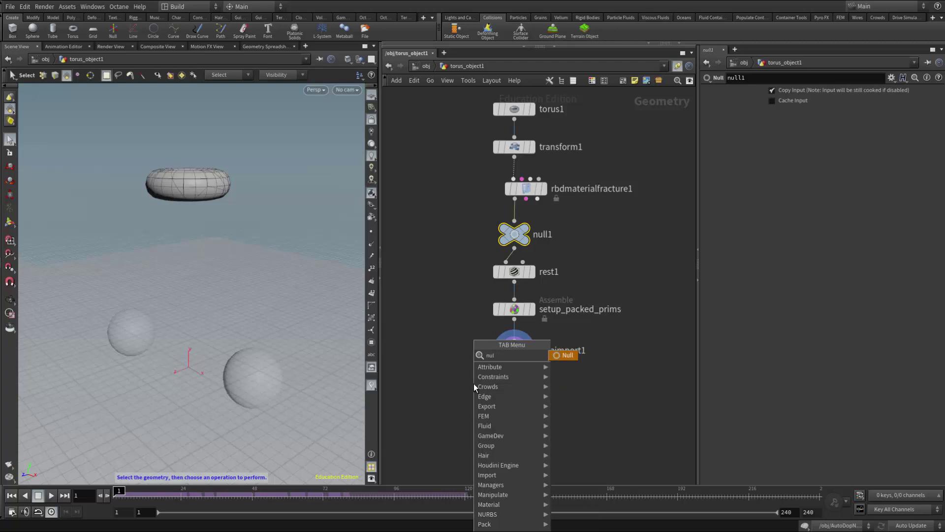
{"action": "left_click", "coordinate": [568, 357]}
{"action": "left_click", "coordinate": [515, 407]}
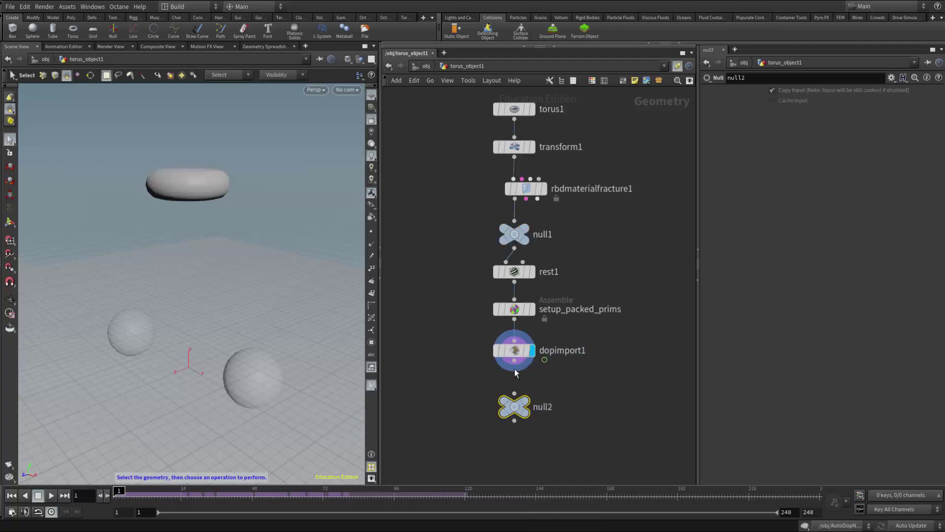
{"action": "left_click_drag", "start_coordinate": [515, 412], "coordinate": [515, 407]}
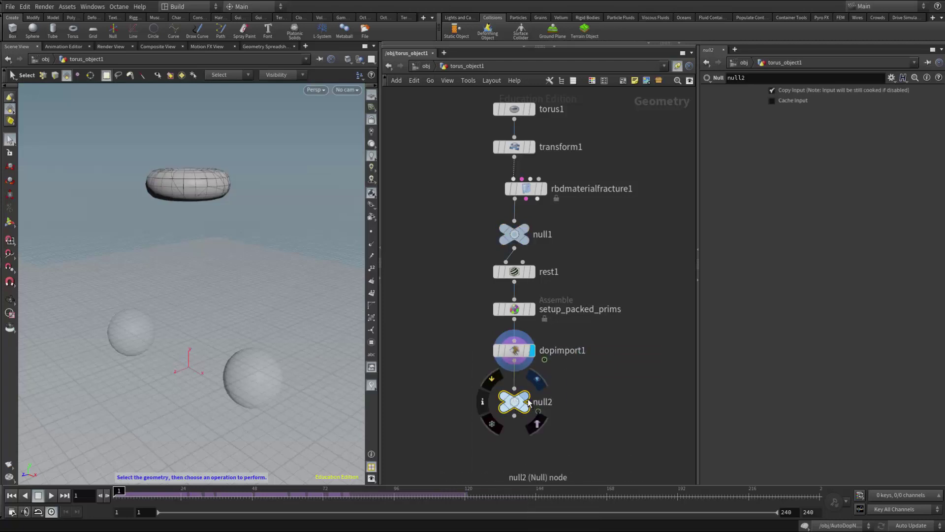
Step: Make the new Null the displayed node and rename it OUT_Frac_Geo
{"action": "left_click", "coordinate": [529, 399]}
{"action": "double_click", "coordinate": [546, 406]}
{"action": "key", "text": "ctrl+a"}
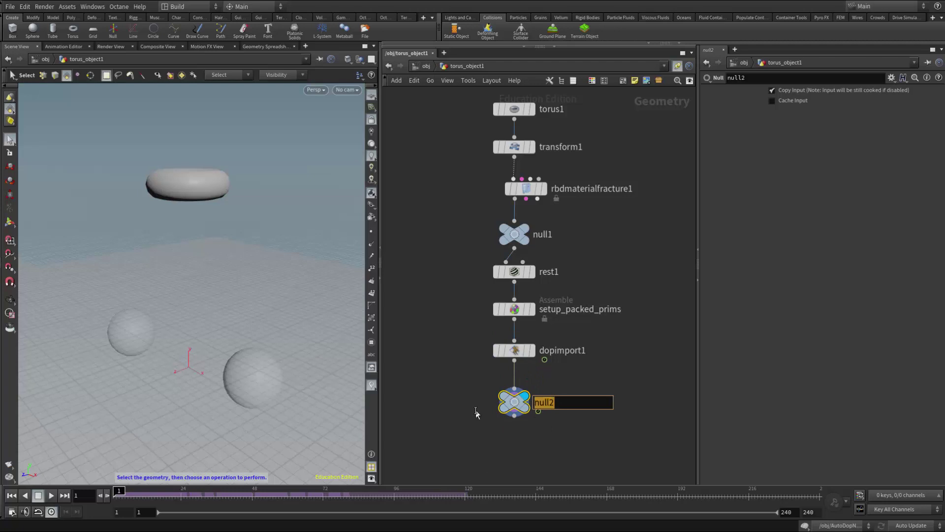
{"action": "type", "text": "OUT_Frac_Geo"}
{"action": "key", "text": "Return"}
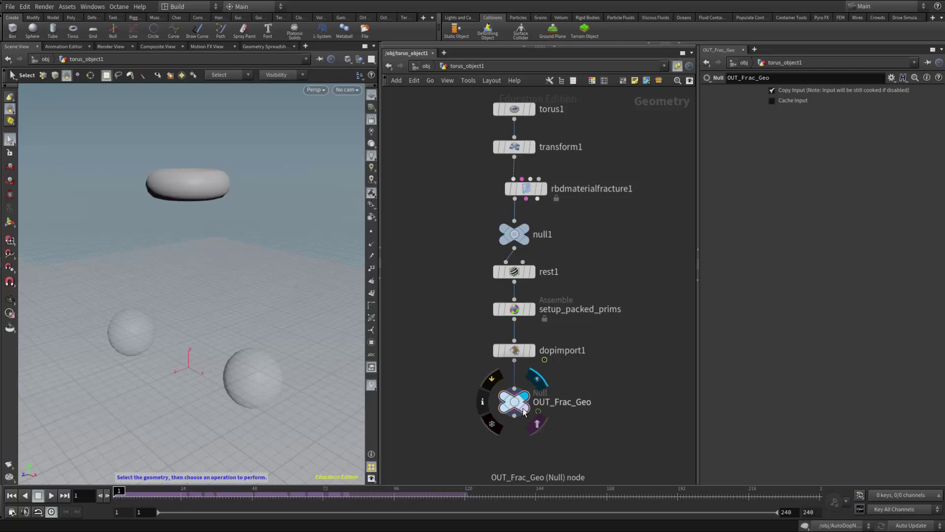
{"action": "mouse_move", "coordinate": [119, 491]}
{"action": "left_mouse_down"}
{"action": "mouse_move", "coordinate": [224, 492]}
{"action": "mouse_move", "coordinate": [119, 491]}
{"action": "left_mouse_up"}
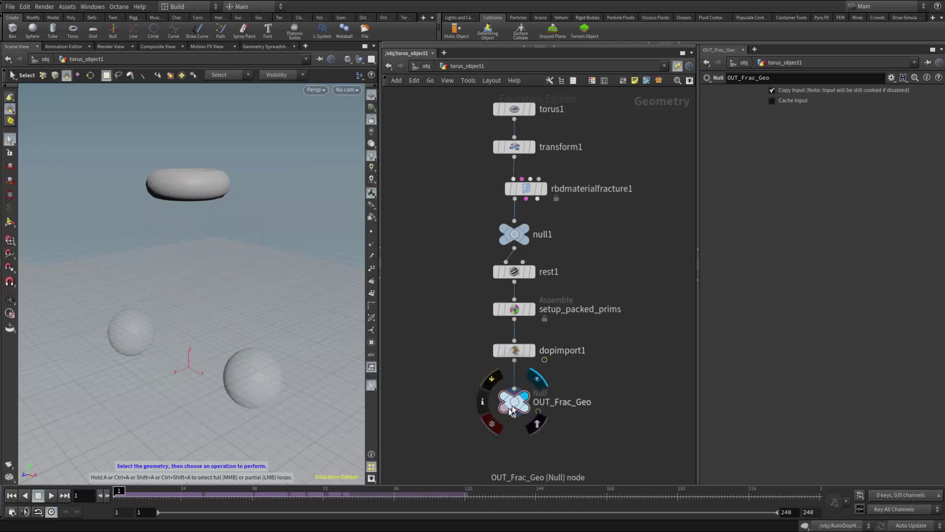
Step: At object level, add a Geometry node below sphere_object2 and name it Input_first_Sim
{"action": "left_click", "coordinate": [424, 66]}
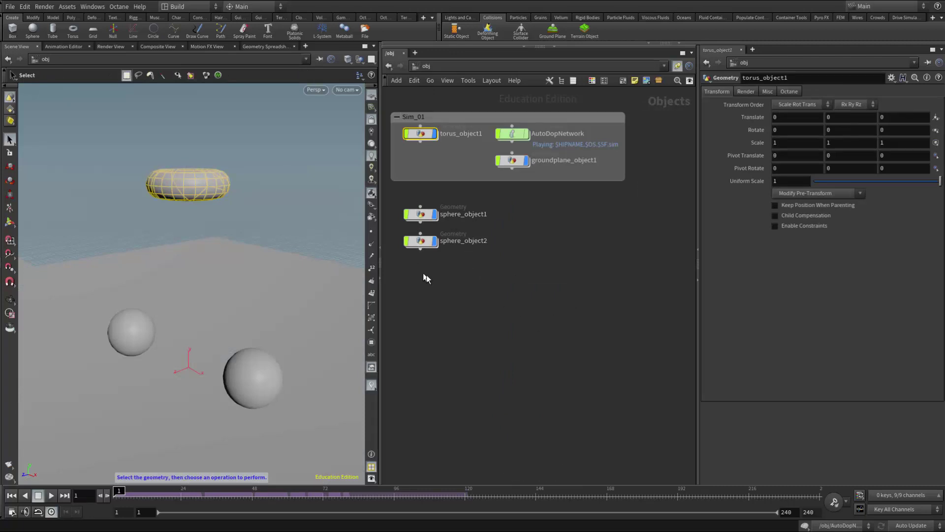
{"action": "key", "text": "Tab"}
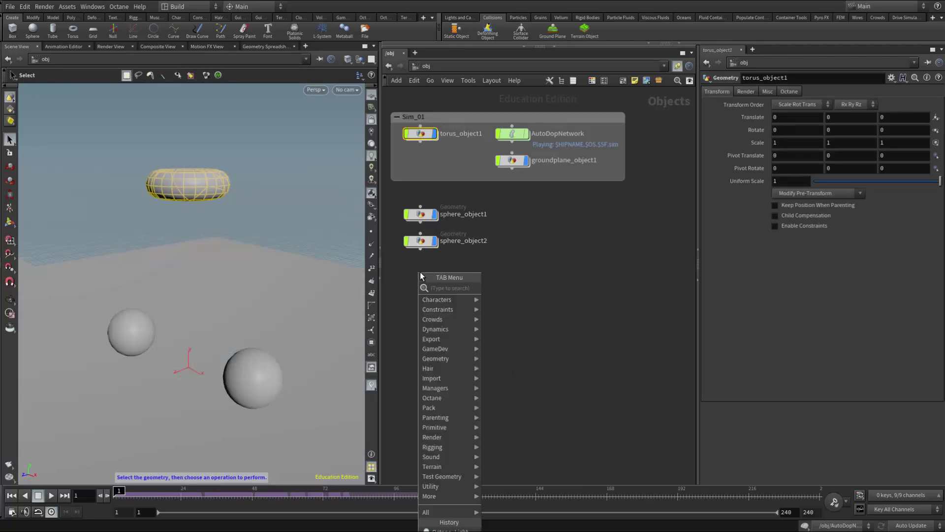
{"action": "mouse_move", "coordinate": [436, 364]}
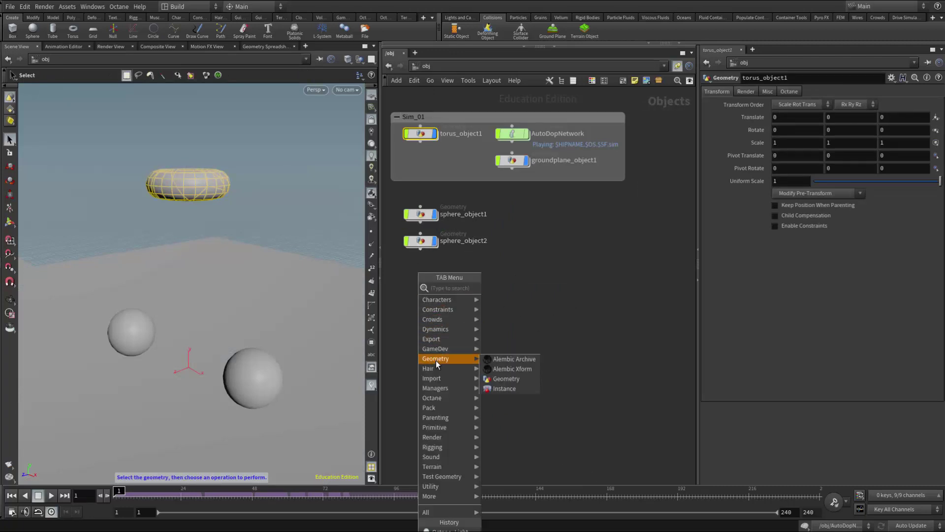
{"action": "left_click", "coordinate": [497, 379]}
{"action": "left_click", "coordinate": [419, 275]}
{"action": "double_click", "coordinate": [449, 276]}
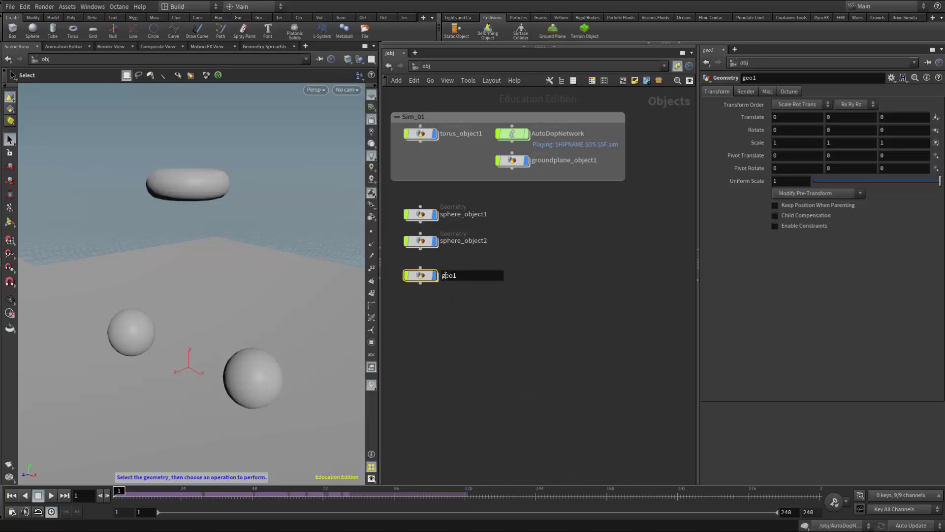
{"action": "type", "text": "Input_first_Sim"}
{"action": "key", "text": "Return"}
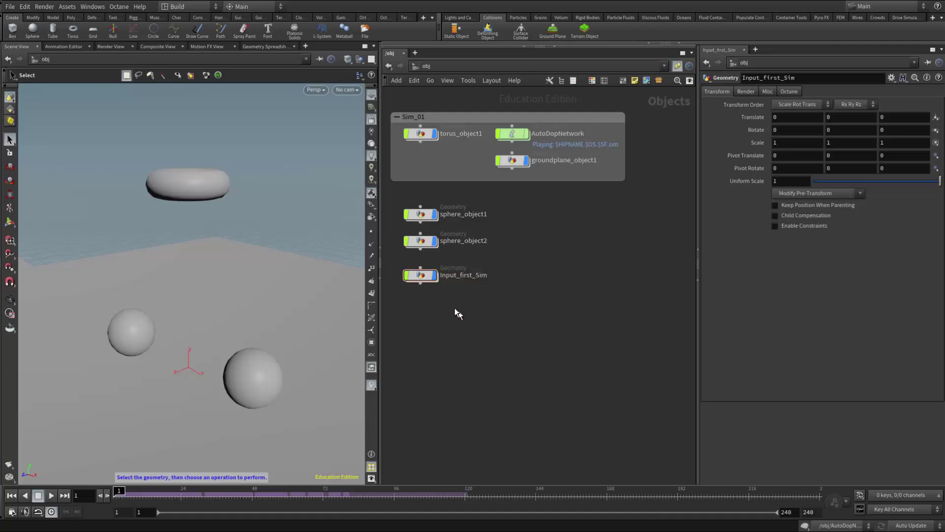
Step: Inside Input_first_Sim, add an Object Merge node
{"action": "mouse_move", "coordinate": [423, 278]}
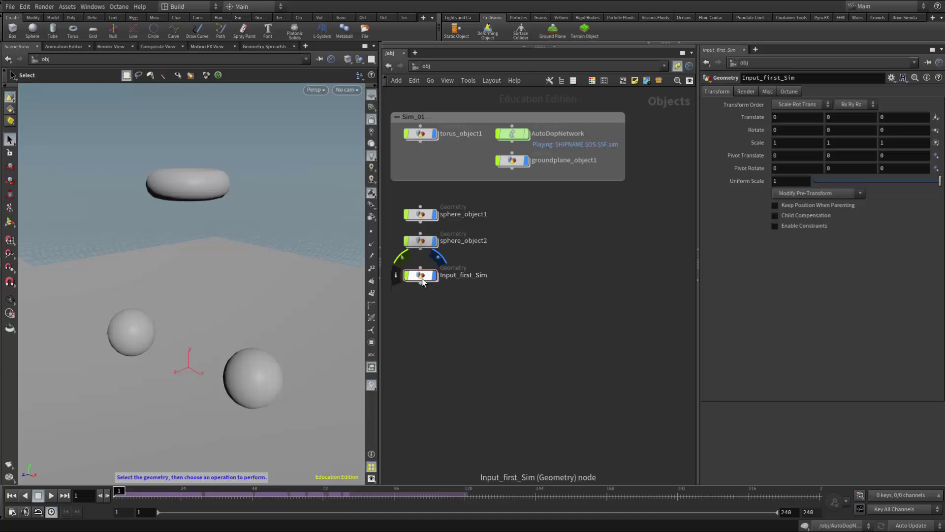
{"action": "double_click", "coordinate": [421, 276]}
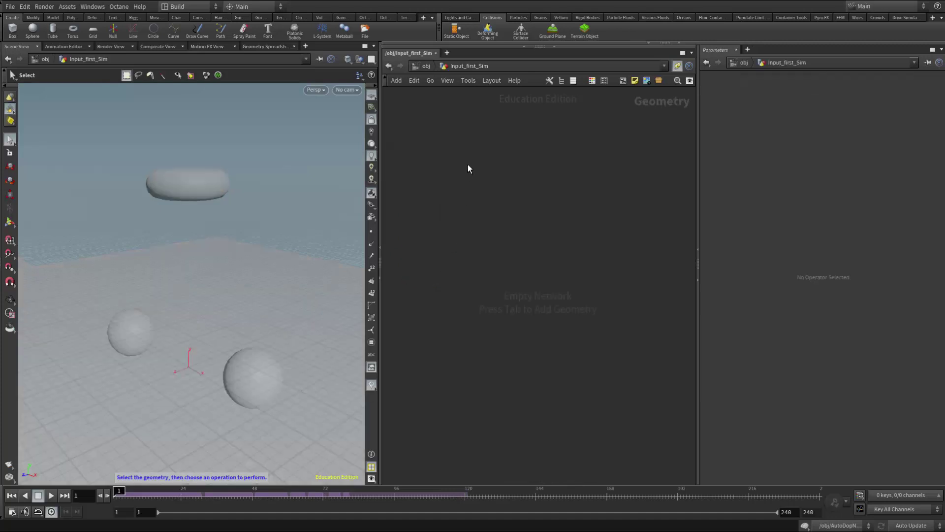
{"action": "key", "text": "Tab"}
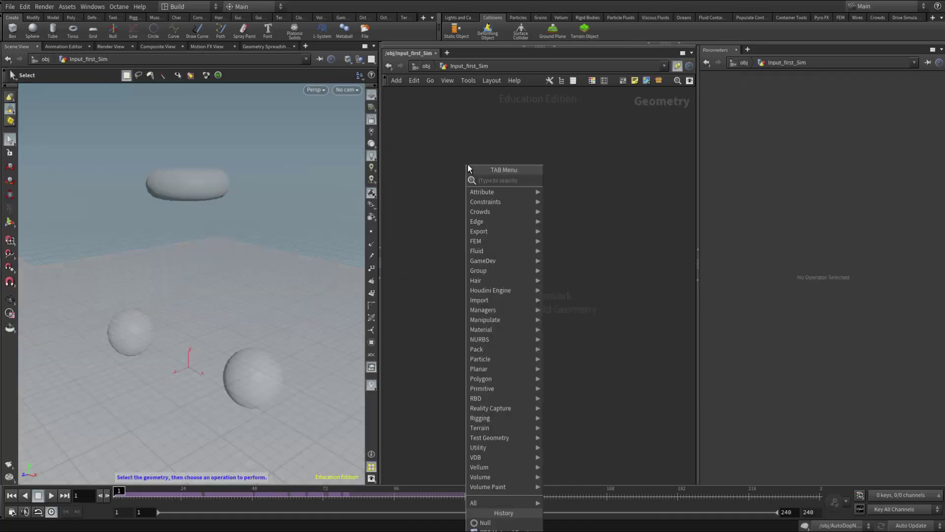
{"action": "type", "text": "obj"}
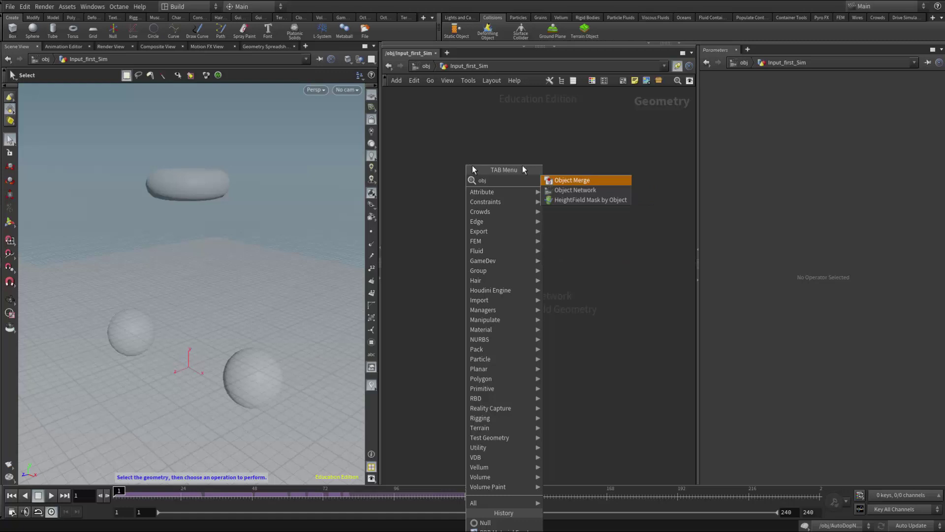
{"action": "left_click", "coordinate": [573, 181]}
{"action": "left_click", "coordinate": [536, 148]}
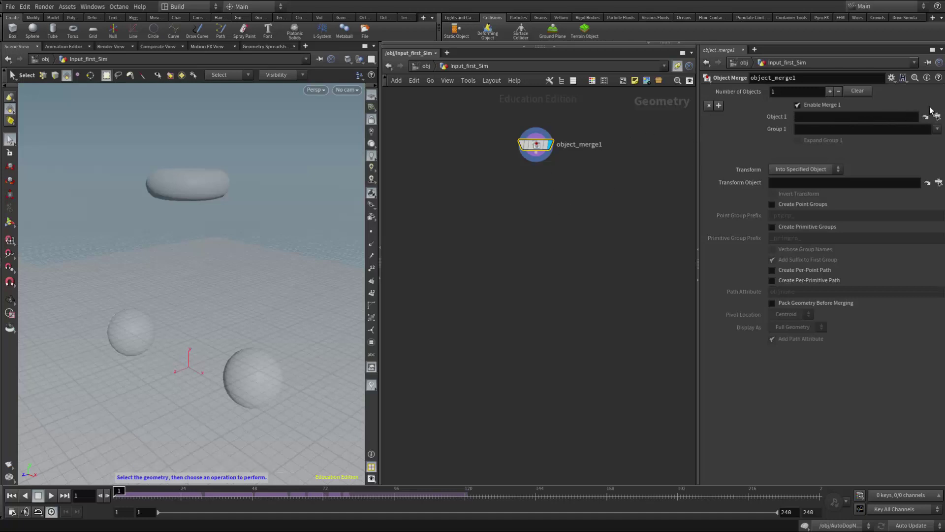
Step: Set the Object Merge node's Object 1 to /obj/torus_object1/OUT_Frac_Geo
{"action": "left_click", "coordinate": [927, 63]}
{"action": "left_click", "coordinate": [936, 116]}
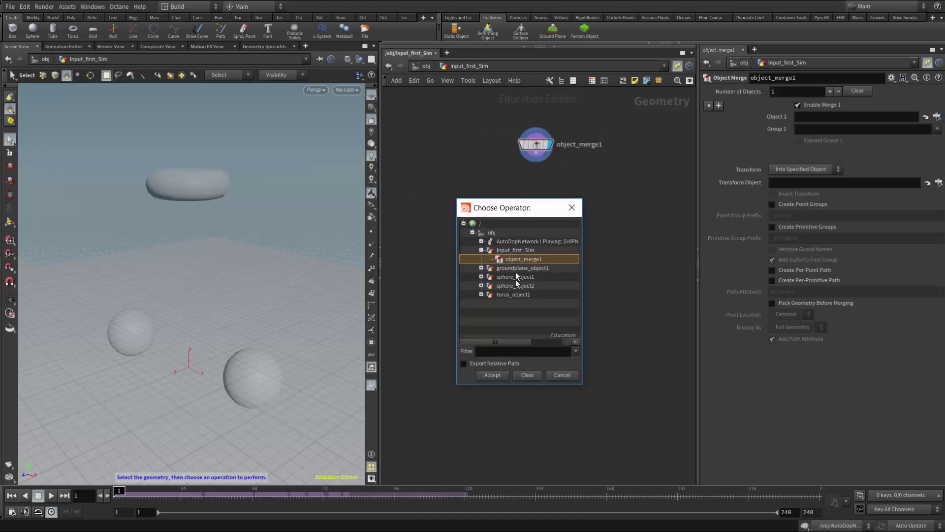
{"action": "left_click", "coordinate": [481, 294]}
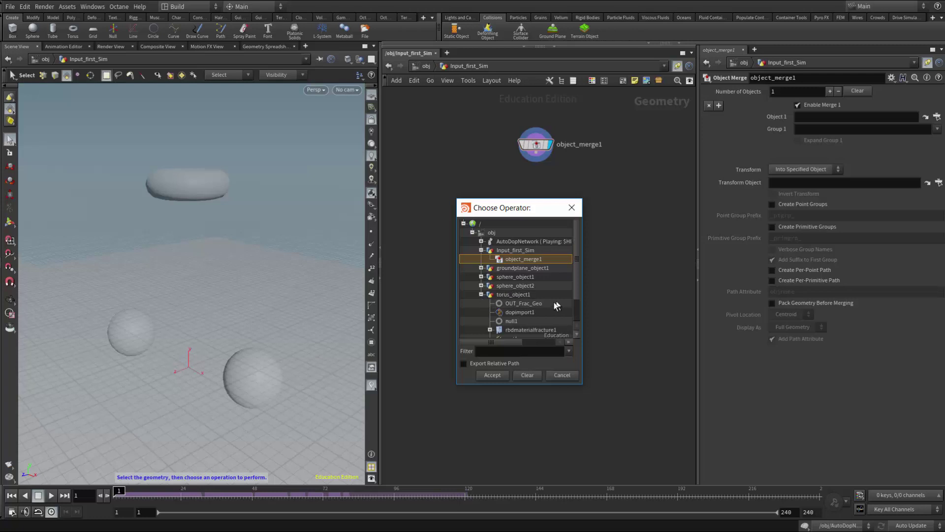
{"action": "left_click", "coordinate": [512, 303]}
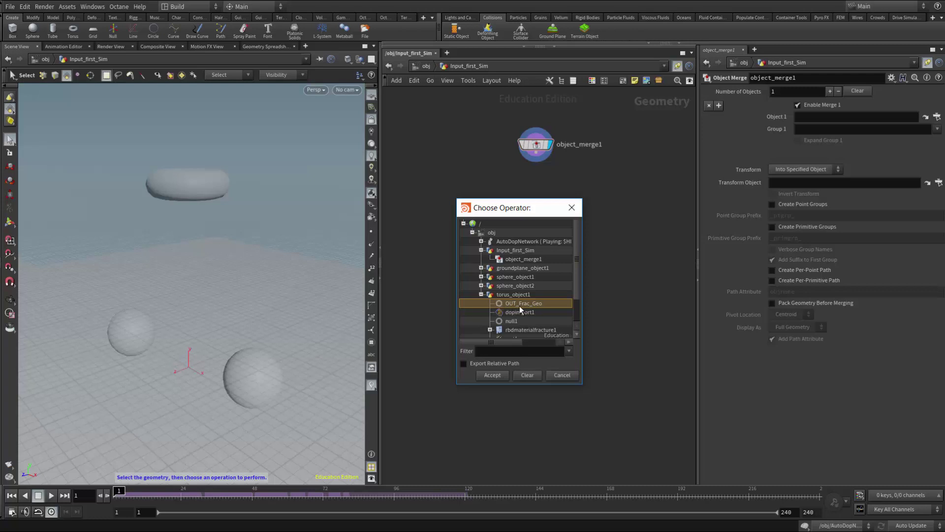
{"action": "left_click", "coordinate": [493, 377]}
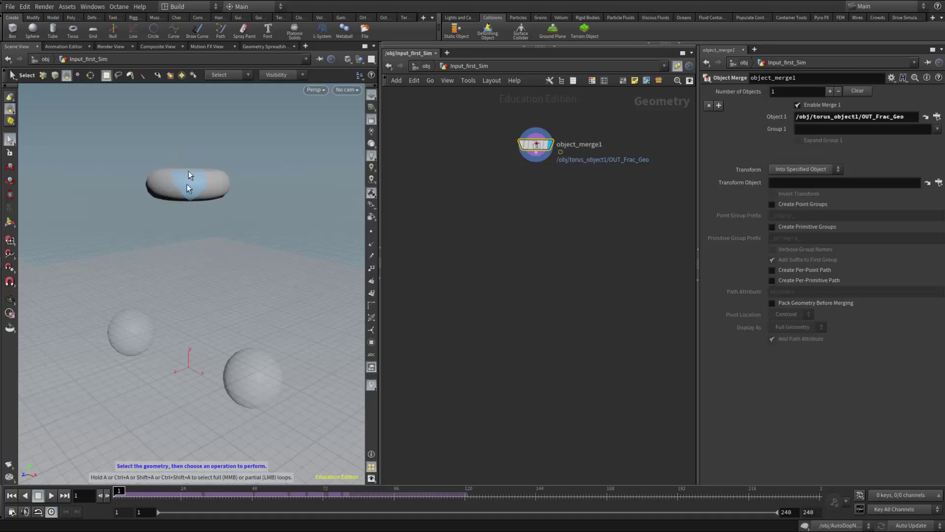
{"action": "mouse_move", "coordinate": [536, 147]}
Step: Back at object level, turn off torus_object1's display and align Input_first_Sim closely below sphere_object2
{"action": "left_click", "coordinate": [427, 67]}
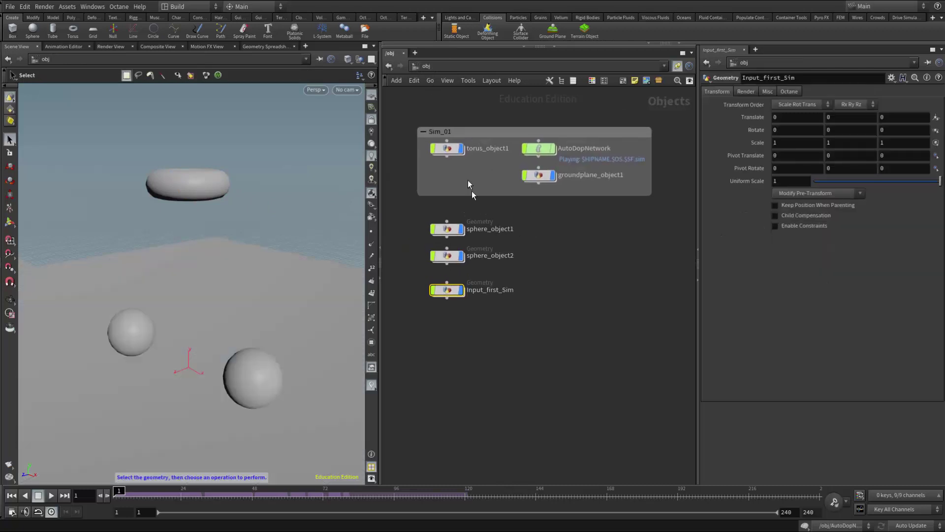
{"action": "mouse_move", "coordinate": [476, 154]}
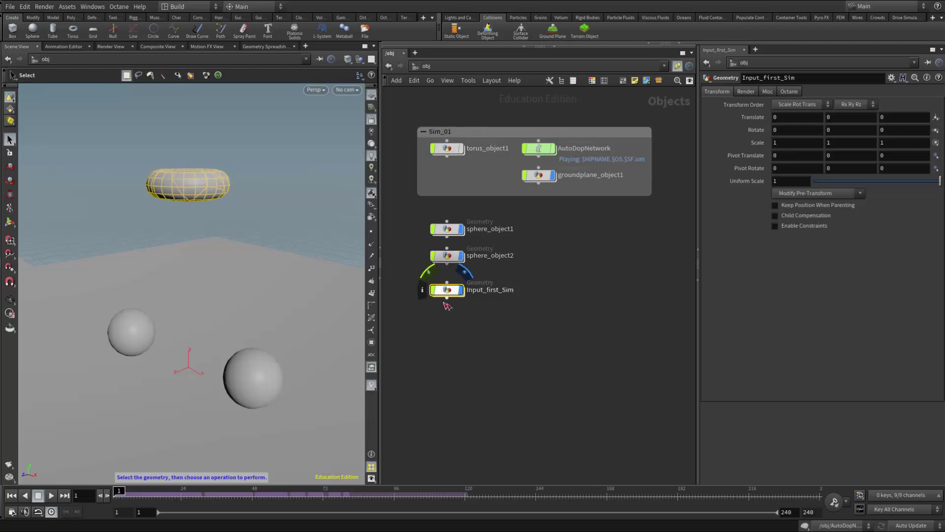
{"action": "left_click_drag", "start_coordinate": [455, 291], "coordinate": [449, 285]}
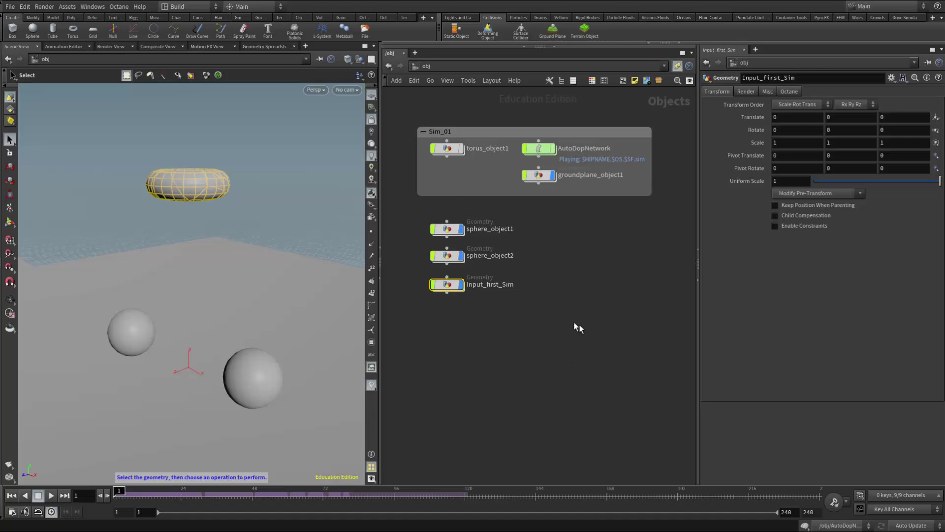
Step: Select sphere_object1 and sphere_object2 in turn to identify each sphere in the viewport
{"action": "left_click", "coordinate": [448, 230]}
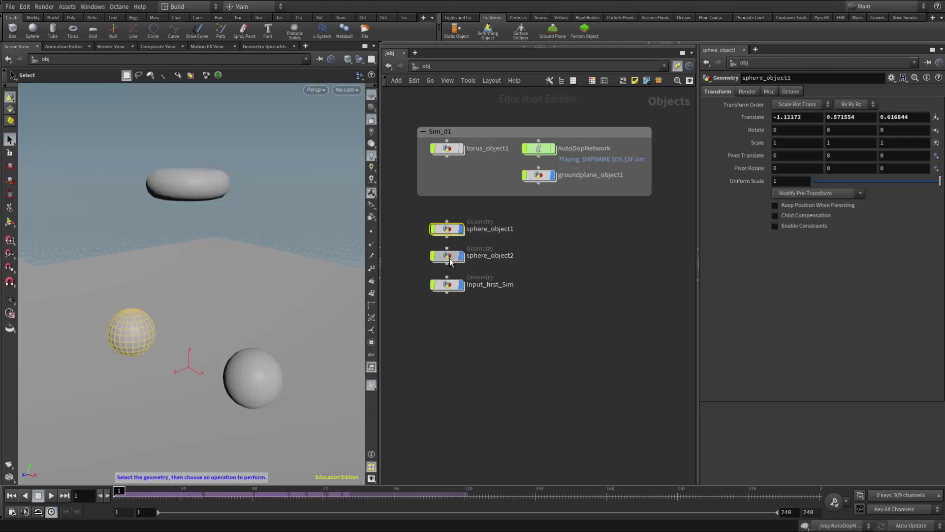
{"action": "left_click", "coordinate": [450, 256]}
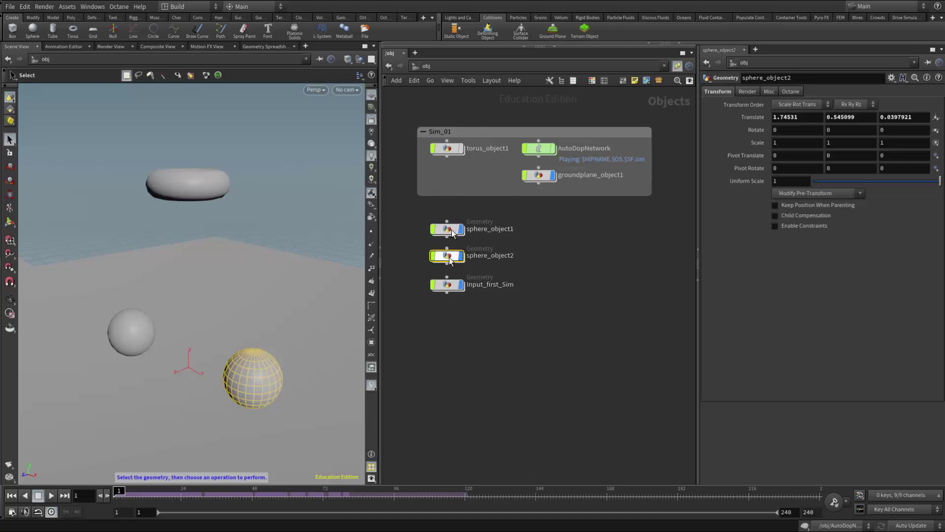
Step: Show the rigid body tools and add a DOP Network at object level beside sphere_object1
{"action": "left_click", "coordinate": [587, 17]}
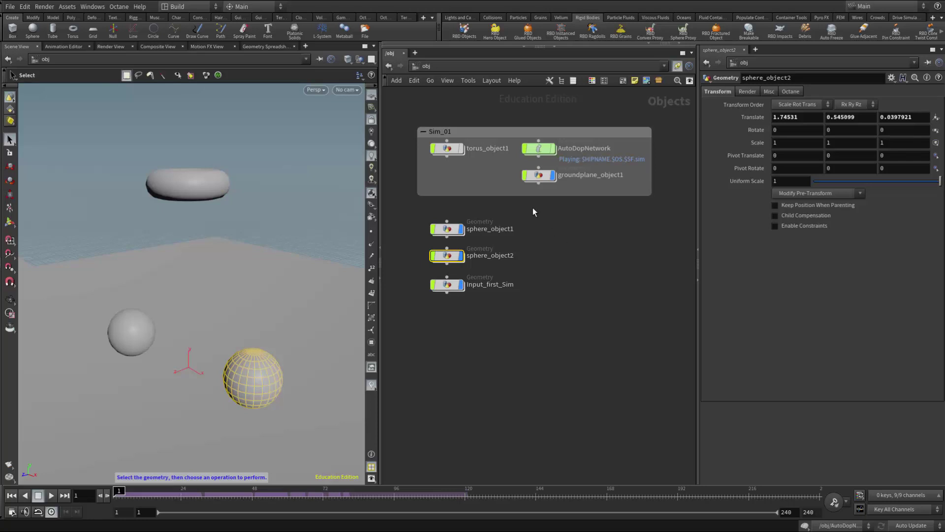
{"action": "key", "text": "Tab"}
{"action": "type", "text": "dop"}
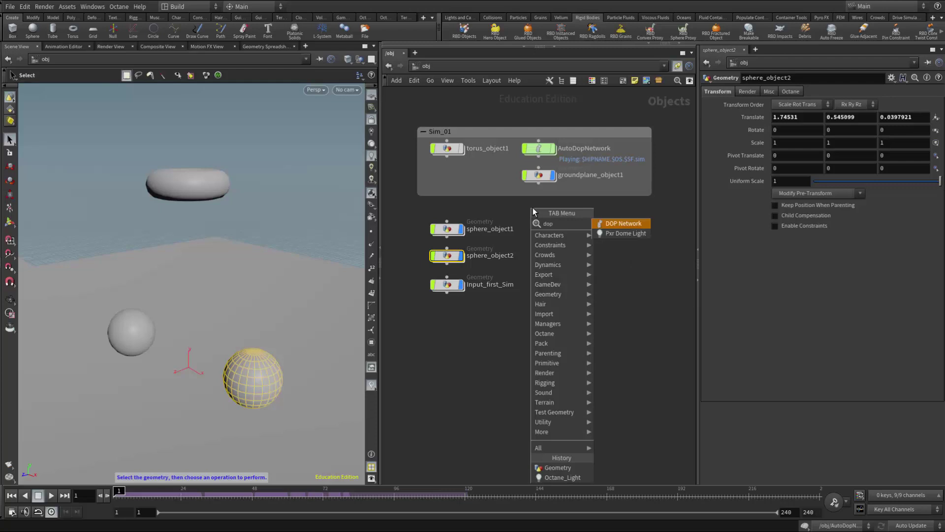
{"action": "left_click", "coordinate": [622, 224]}
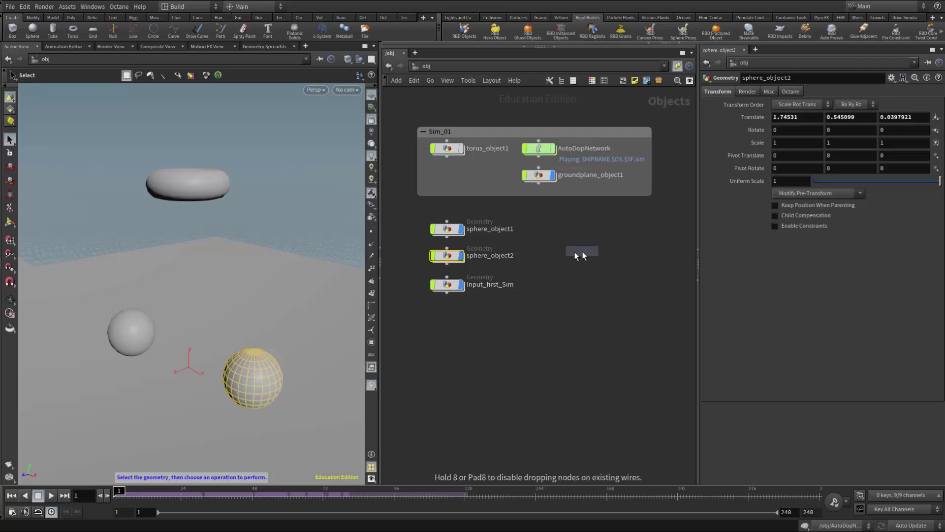
{"action": "left_click", "coordinate": [563, 232]}
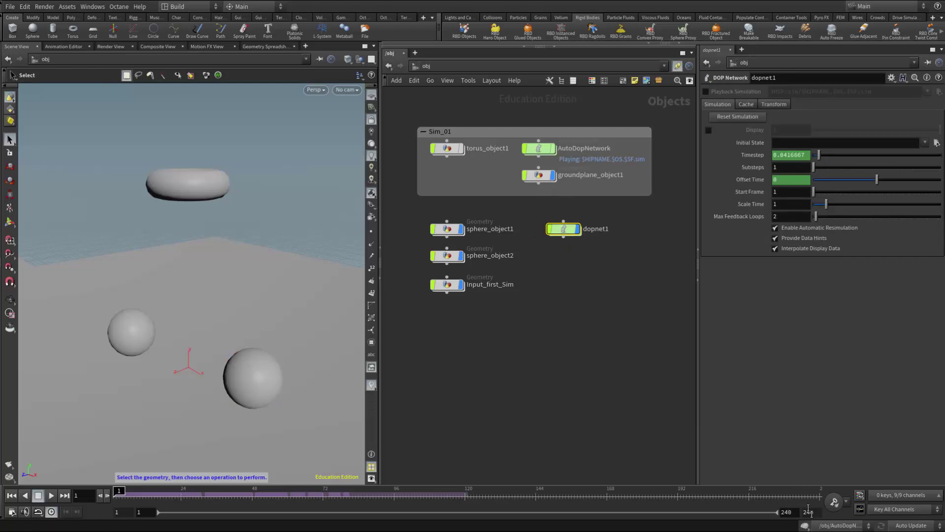
Step: Make dopnet1 the current simulation network and check its contents before returning to object level
{"action": "left_click", "coordinate": [838, 528]}
{"action": "left_click", "coordinate": [844, 529]}
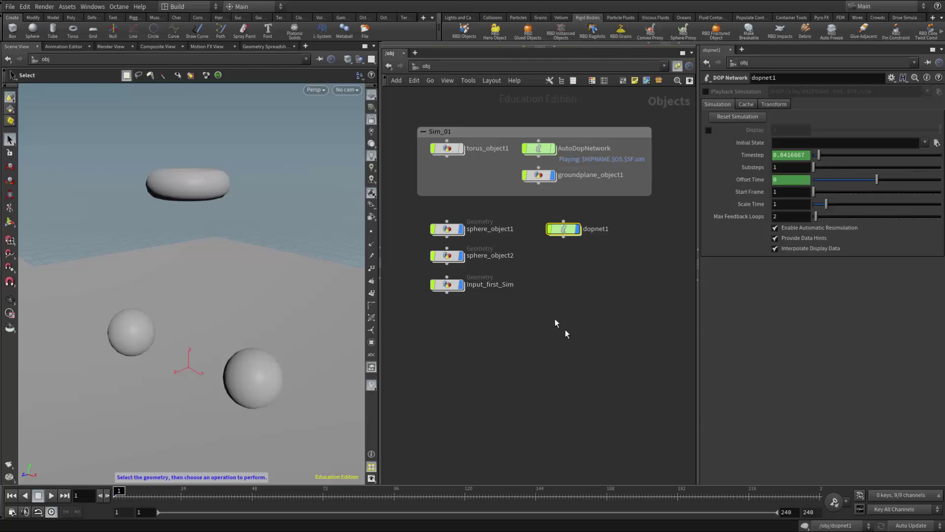
{"action": "double_click", "coordinate": [560, 229]}
{"action": "left_click_drag", "start_coordinate": [546, 295], "coordinate": [544, 350]}
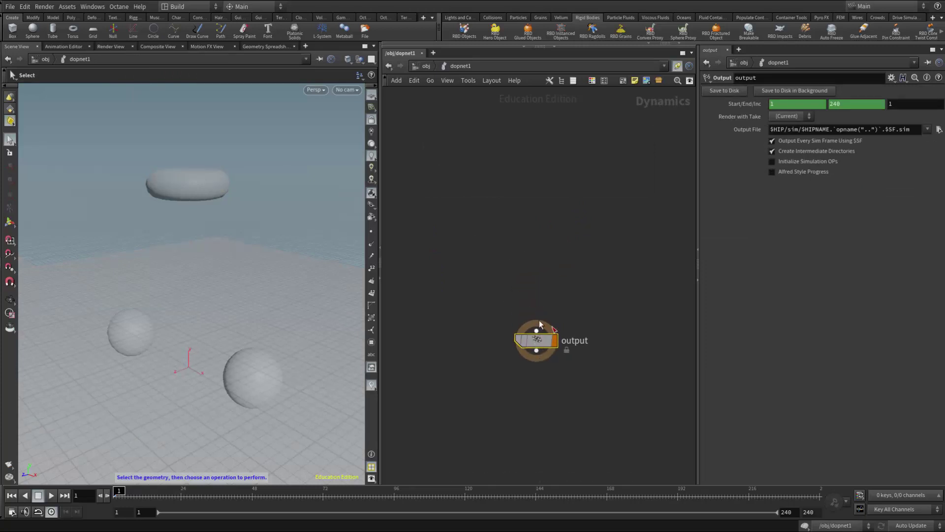
{"action": "left_click", "coordinate": [418, 65]}
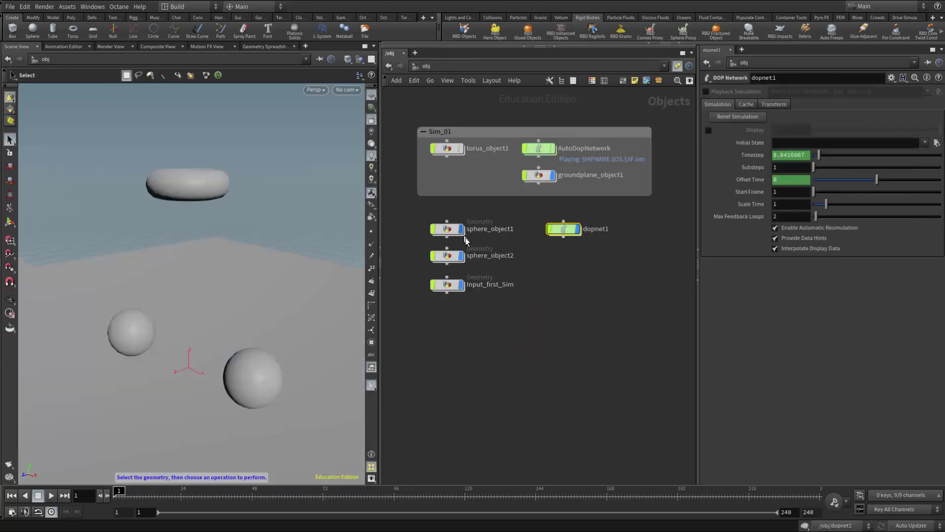
Step: Turn sphere_object1 and sphere_object2 into RBD Objects, one after the other, in the new DOP network
{"action": "left_click", "coordinate": [447, 230]}
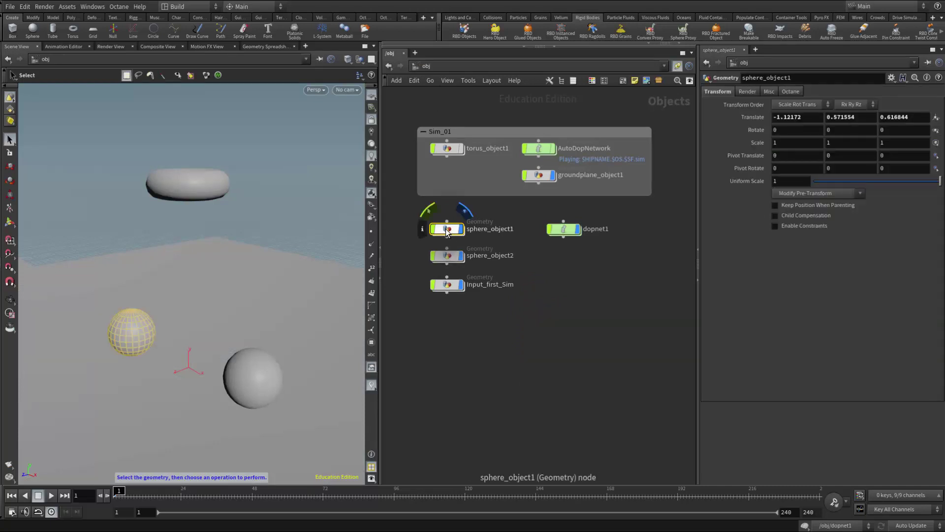
{"action": "left_click", "coordinate": [463, 32]}
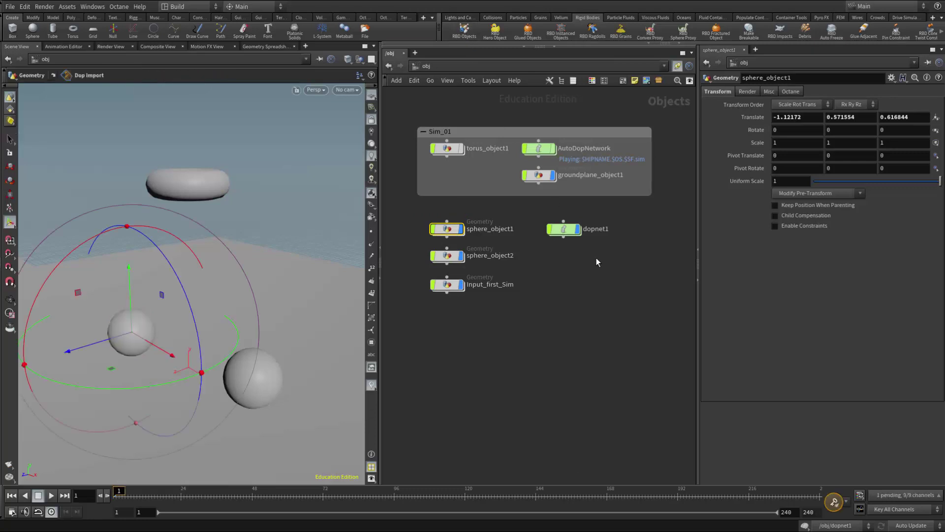
{"action": "left_click", "coordinate": [445, 257]}
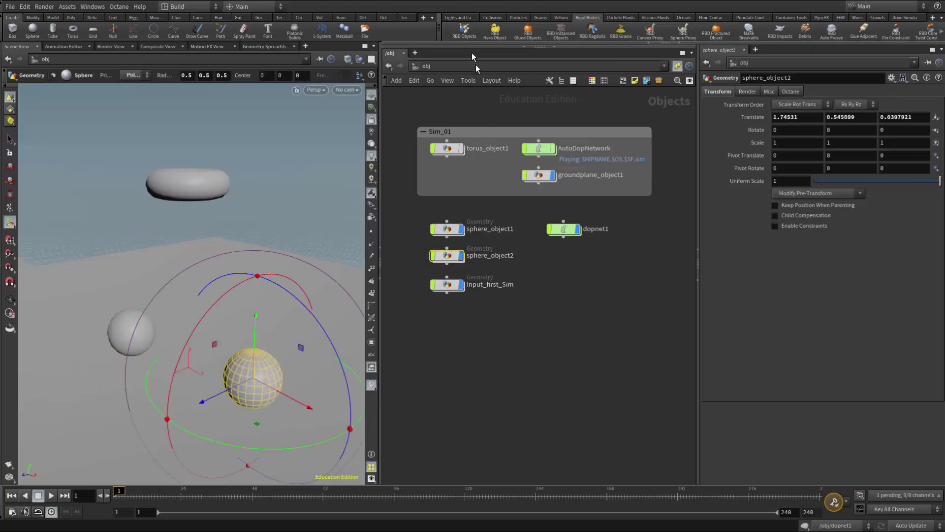
{"action": "left_click", "coordinate": [460, 32]}
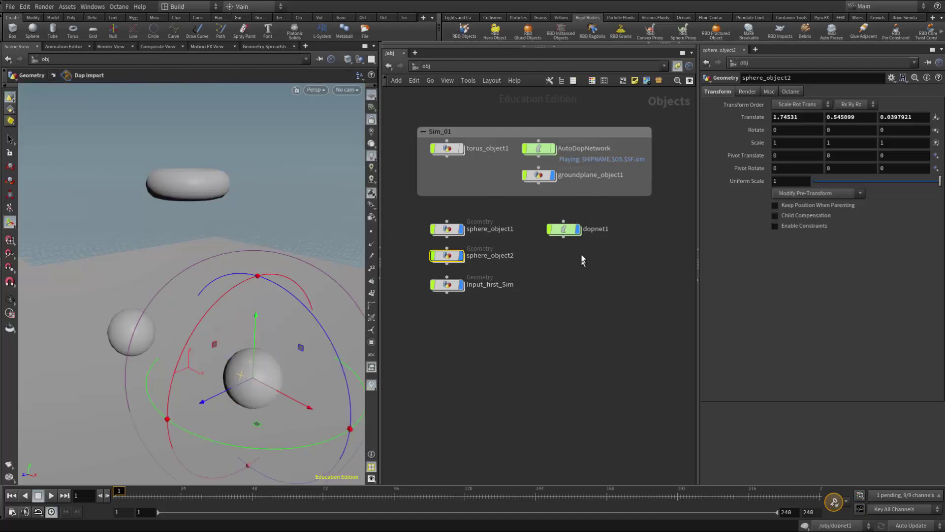
Step: Inside dopnet1, lay out all nodes and place the two sphere nodes side by side above merge2
{"action": "double_click", "coordinate": [564, 229]}
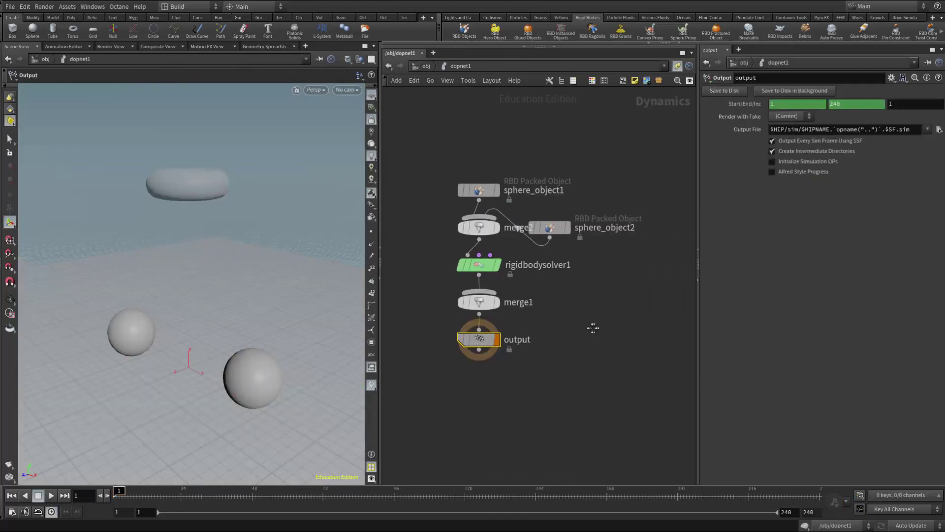
{"action": "key", "text": "l"}
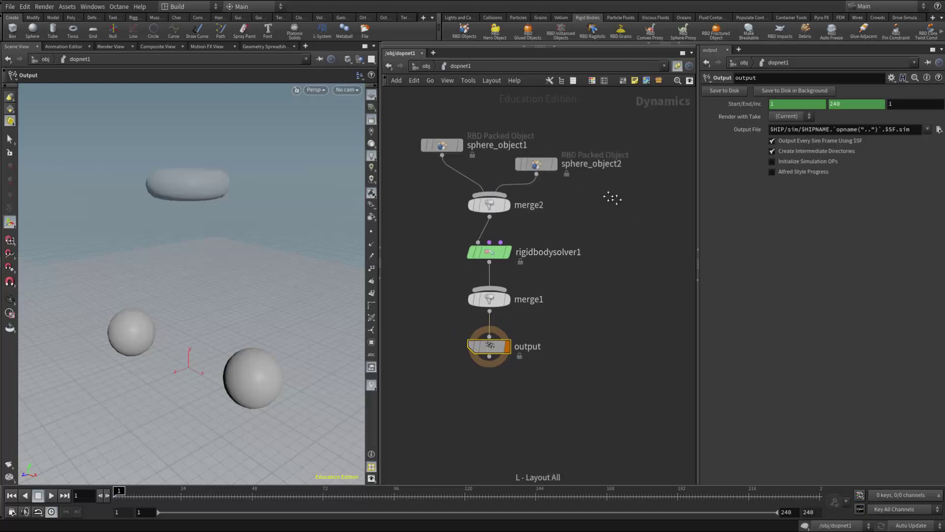
{"action": "left_click_drag", "start_coordinate": [466, 134], "coordinate": [434, 156]}
{"action": "left_click_drag", "start_coordinate": [561, 153], "coordinate": [578, 154]}
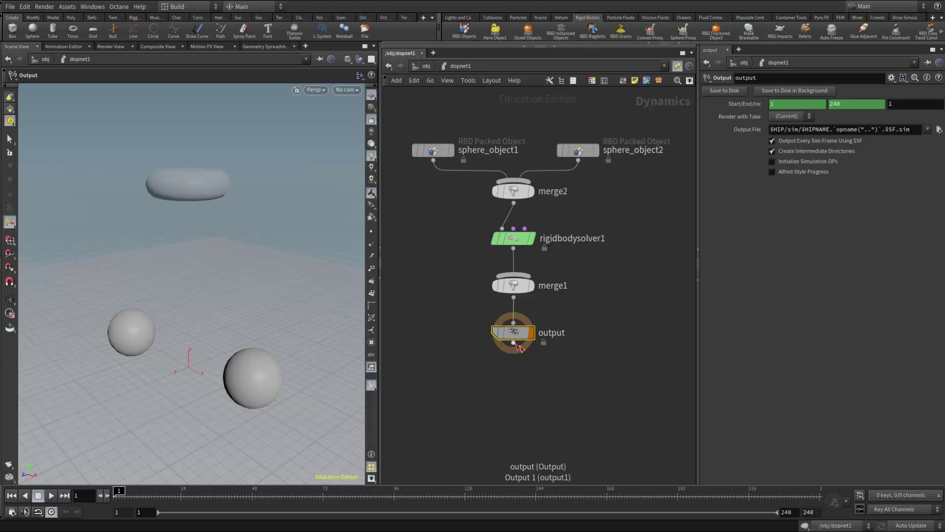
Step: Make room above the output node and insert a Gravity Force node between merge1 and output
{"action": "mouse_move", "coordinate": [513, 340]}
{"action": "left_click_drag", "start_coordinate": [513, 340], "coordinate": [514, 405]}
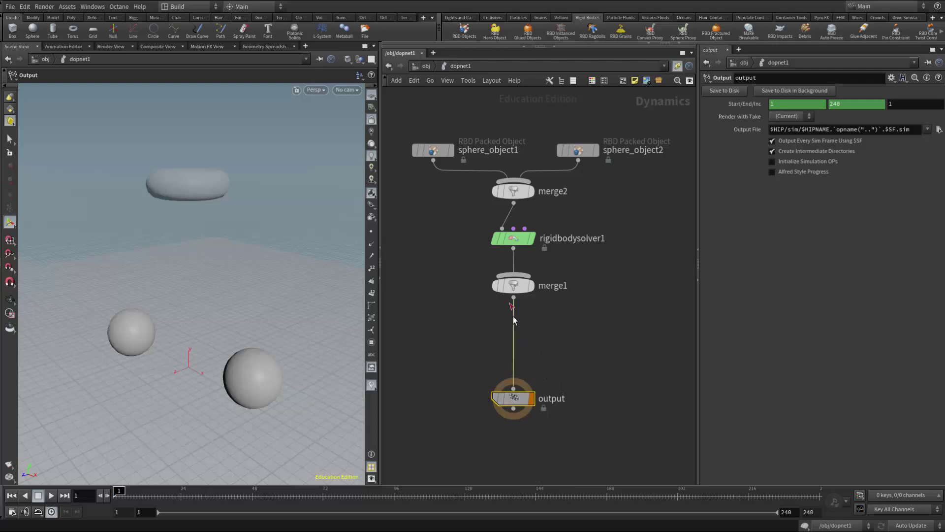
{"action": "key", "text": "Tab"}
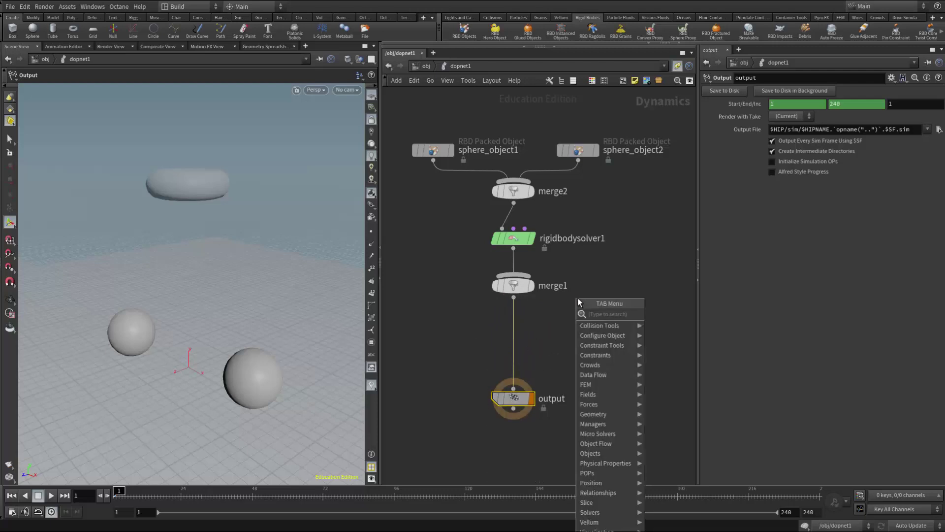
{"action": "type", "text": "gra"}
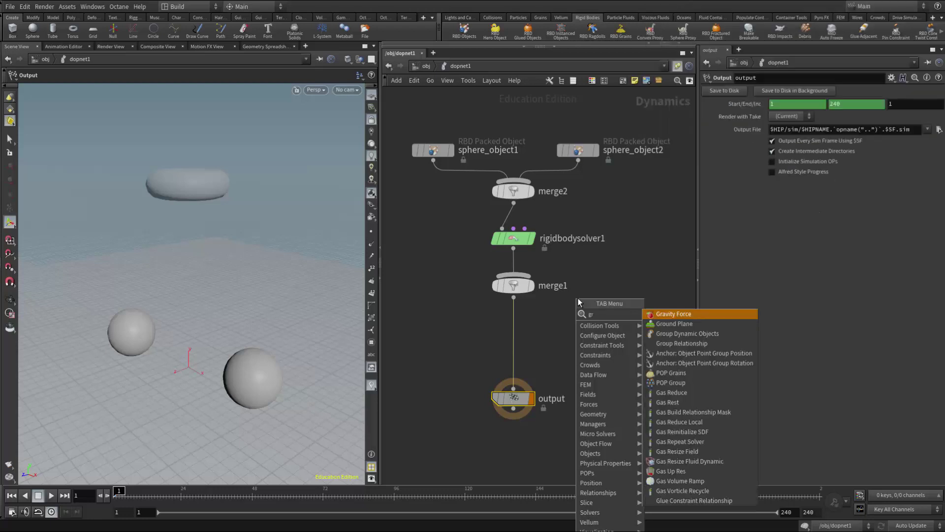
{"action": "left_click", "coordinate": [682, 314]}
{"action": "left_click", "coordinate": [515, 336]}
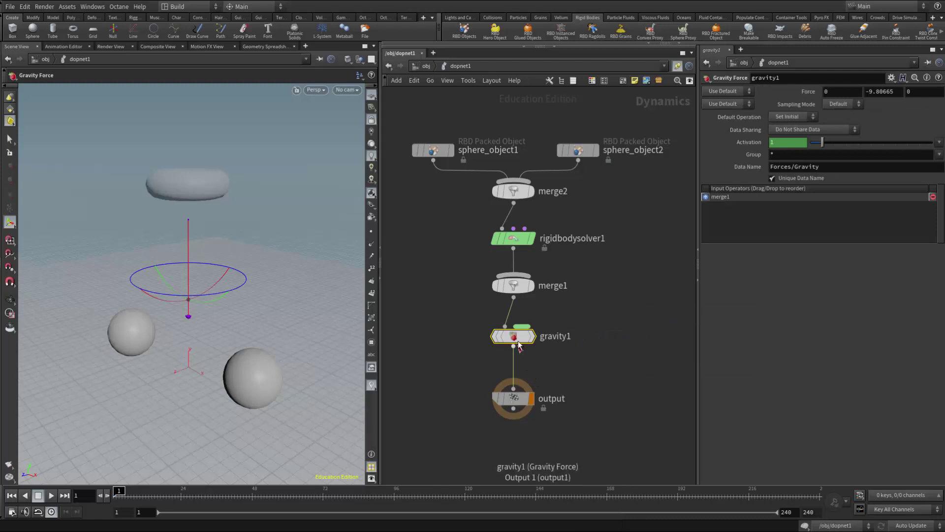
{"action": "left_click_drag", "start_coordinate": [520, 339], "coordinate": [521, 346]}
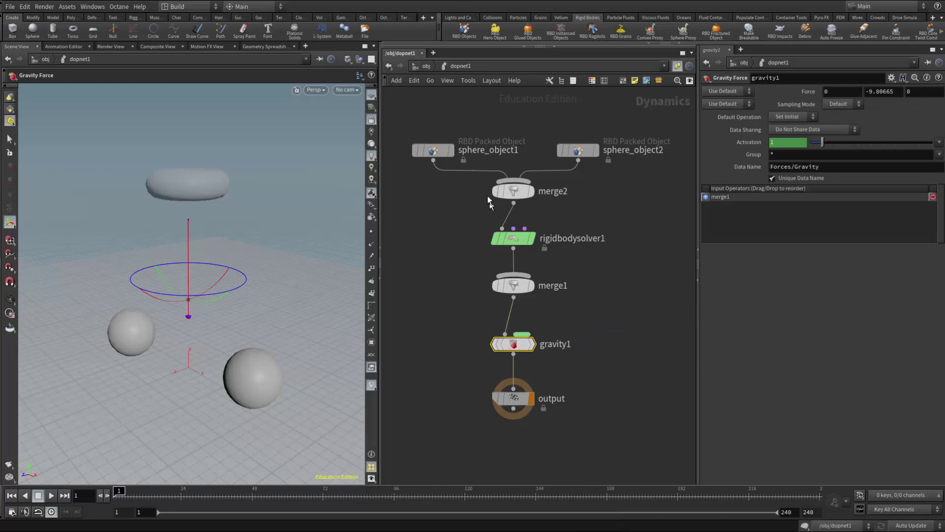
Step: Return to object level, play the simulation to check the spheres' motion, and stop playback
{"action": "left_click", "coordinate": [425, 66]}
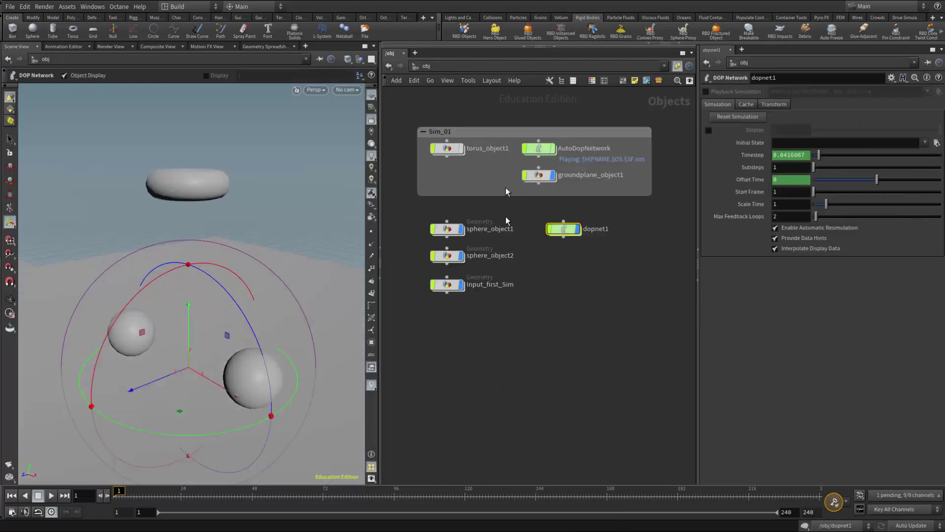
{"action": "left_click", "coordinate": [52, 498]}
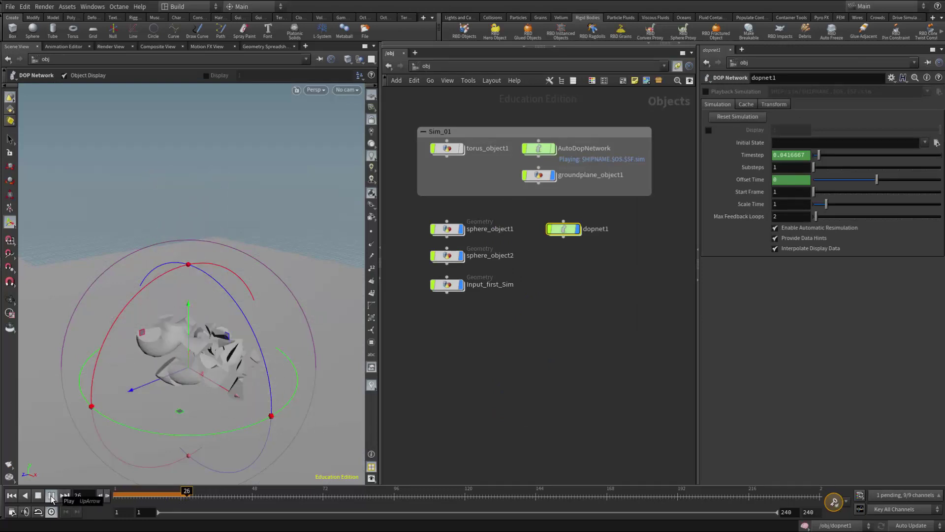
{"action": "left_click", "coordinate": [38, 496]}
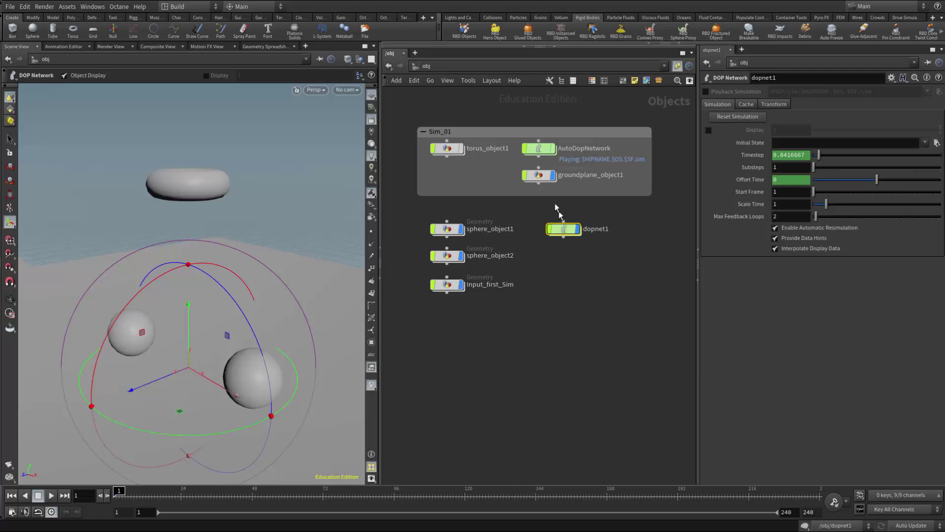
Step: Inside AutoDopNetwork, copy the groundplane1, merge3, staticsolver1 and merge1 nodes
{"action": "left_click", "coordinate": [494, 18]}
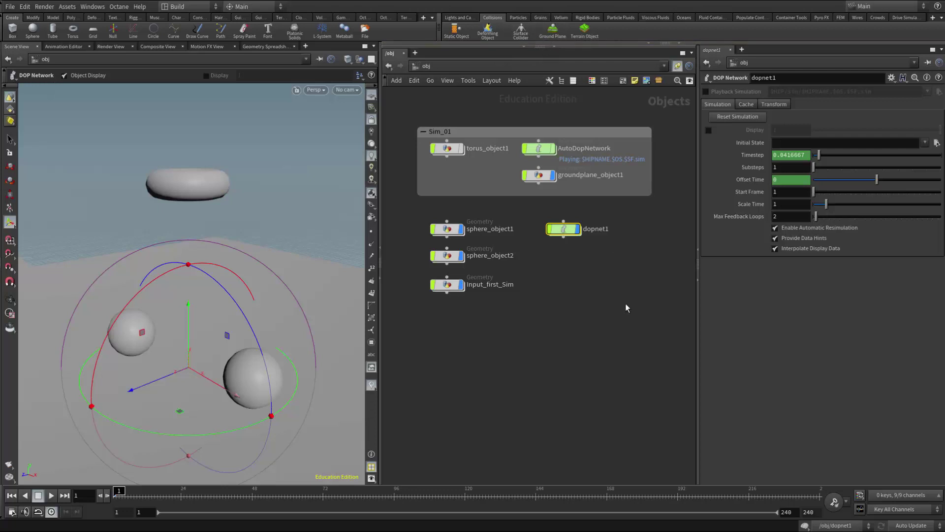
{"action": "mouse_move", "coordinate": [541, 178]}
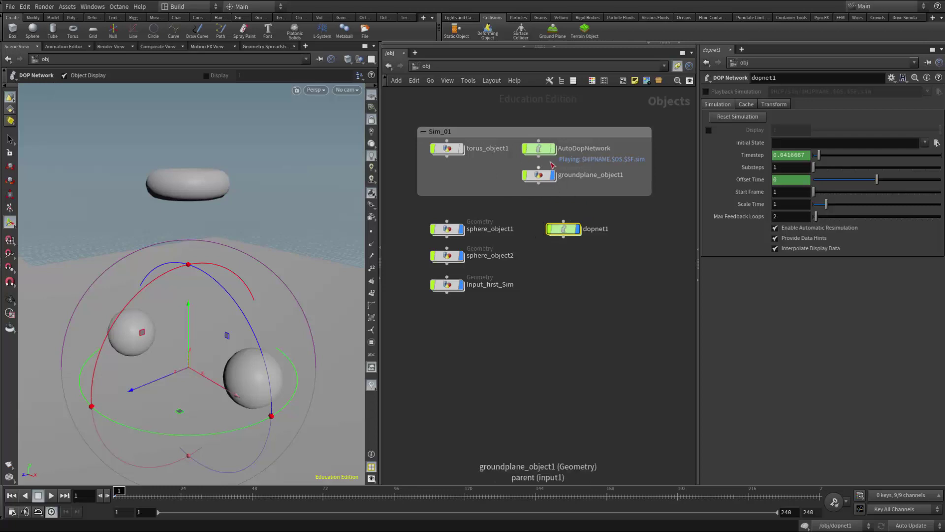
{"action": "mouse_move", "coordinate": [540, 153]}
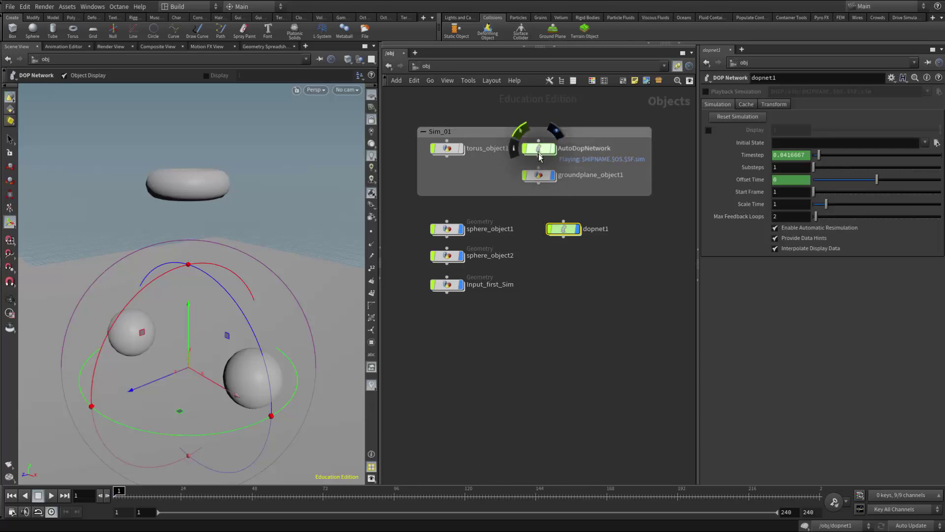
{"action": "double_click", "coordinate": [540, 150]}
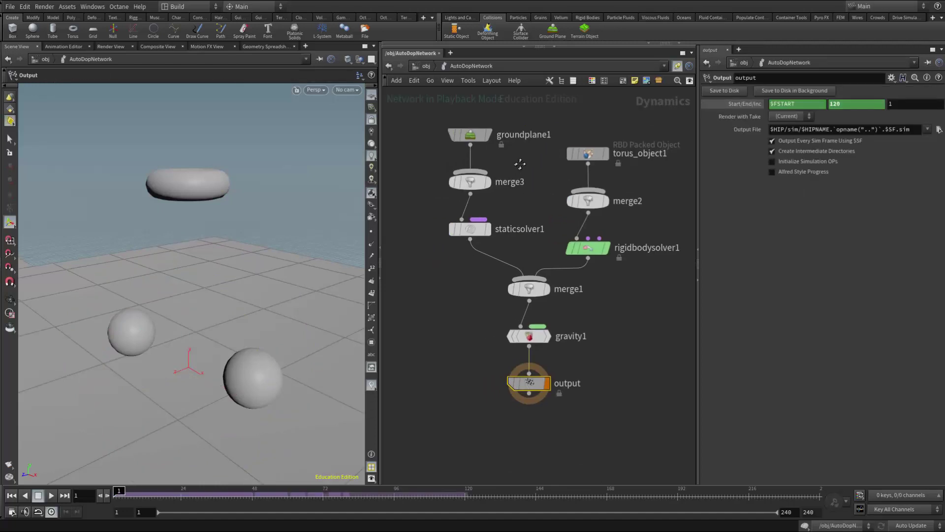
{"action": "left_click_drag", "start_coordinate": [433, 116], "coordinate": [512, 249]}
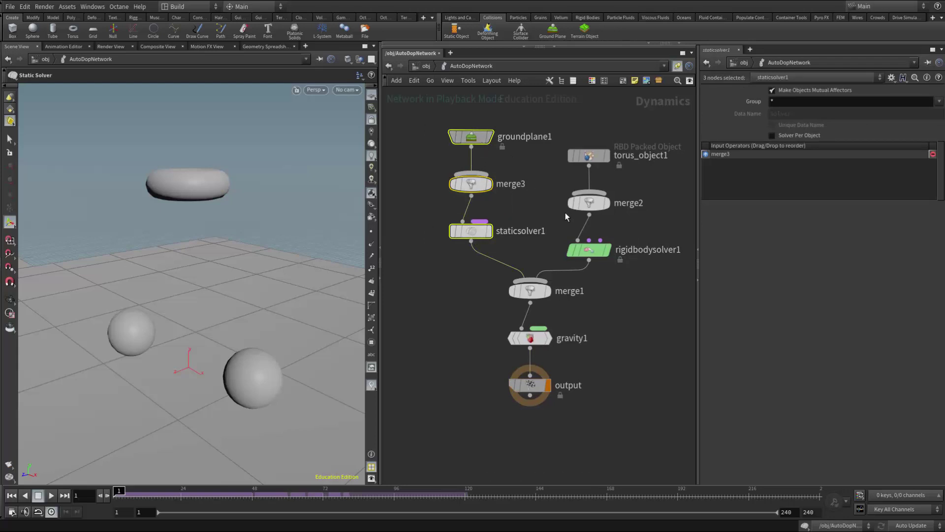
{"action": "key", "text": "ctrl+c"}
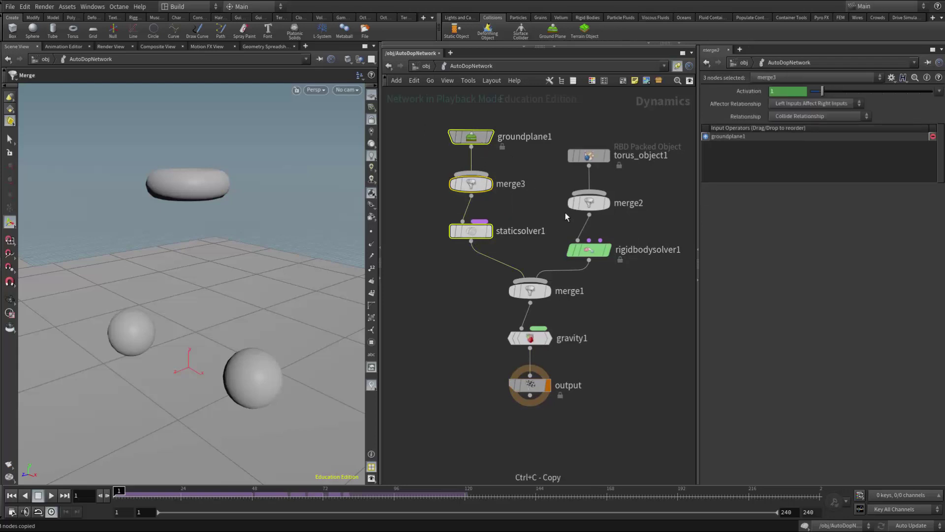
{"action": "left_click_drag", "start_coordinate": [414, 101], "coordinate": [528, 296]}
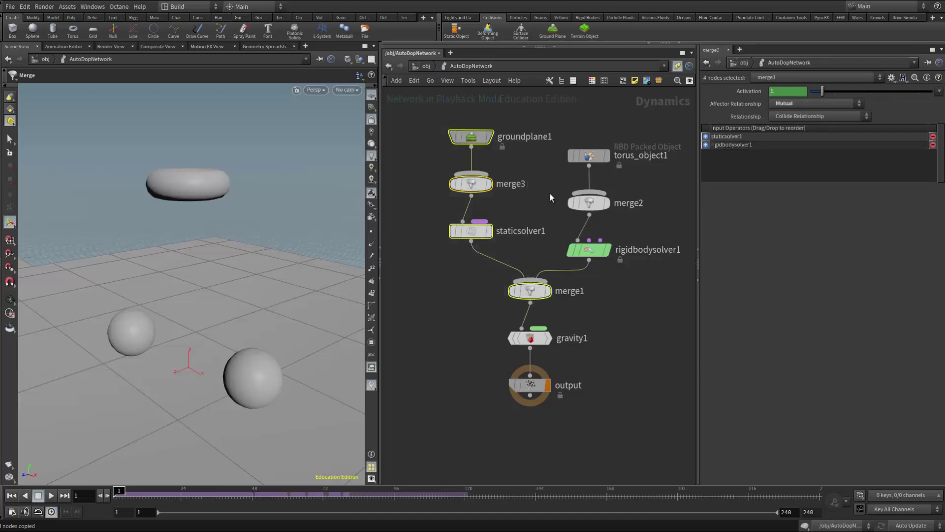
{"action": "key", "text": "ctrl+c"}
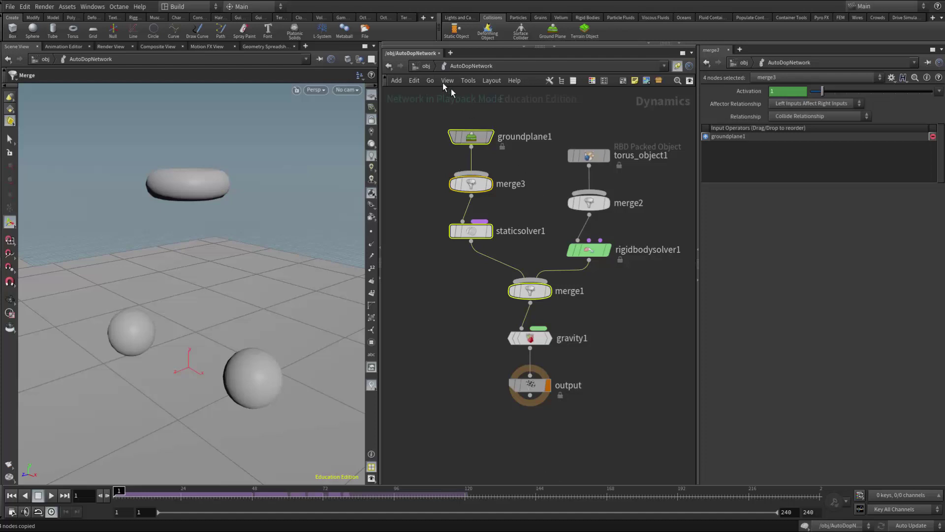
Step: Paste the copied ground plane nodes into dopnet1, cut the wire from rigidbodysolver1 to merge4, and place them beside the sphere chain
{"action": "left_click", "coordinate": [420, 67]}
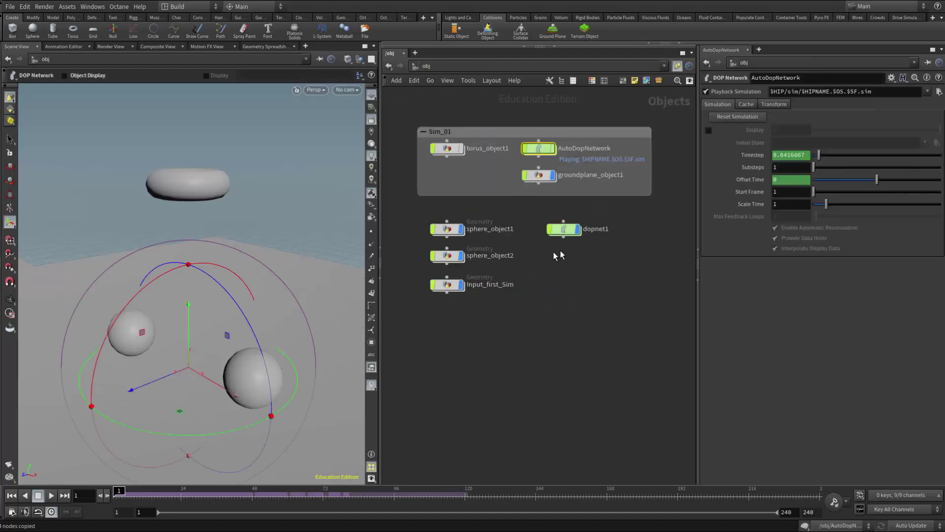
{"action": "double_click", "coordinate": [563, 230]}
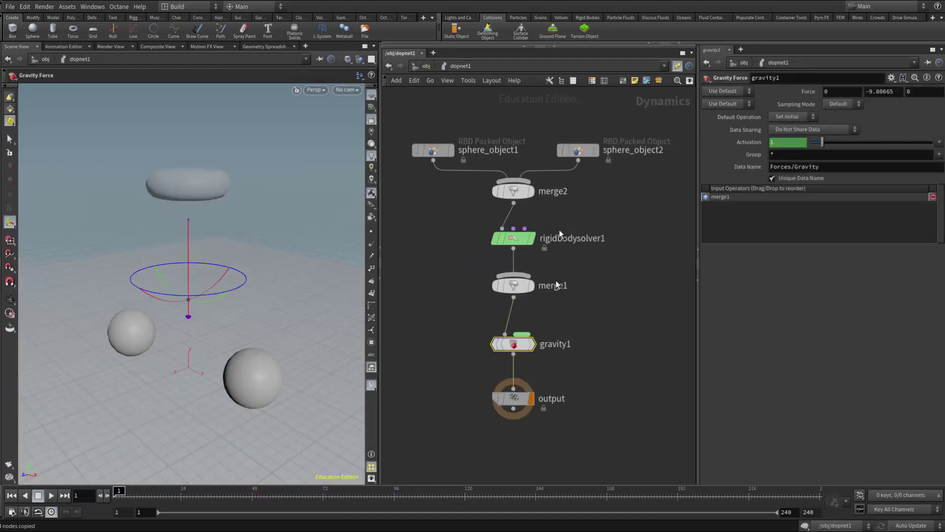
{"action": "key", "text": "ctrl+v"}
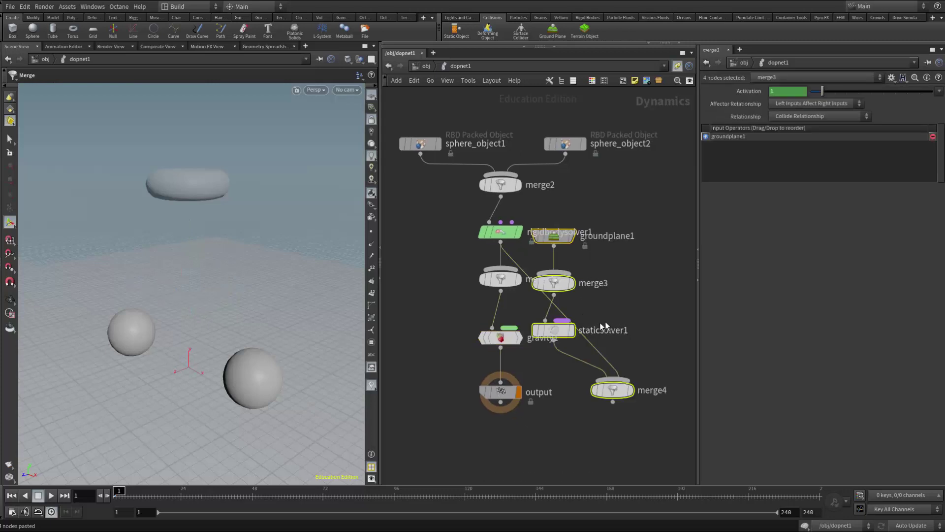
{"action": "key", "text": "y"}
{"action": "left_click_drag", "start_coordinate": [520, 255], "coordinate": [528, 260]}
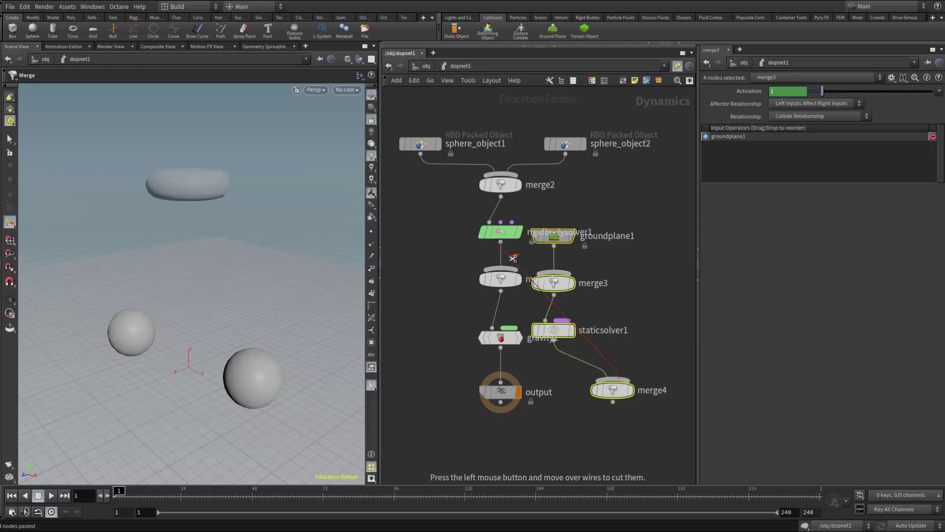
{"action": "left_click_drag", "start_coordinate": [619, 392], "coordinate": [438, 313]}
{"action": "middle_click_drag", "start_coordinate": [587, 315], "coordinate": [715, 374]}
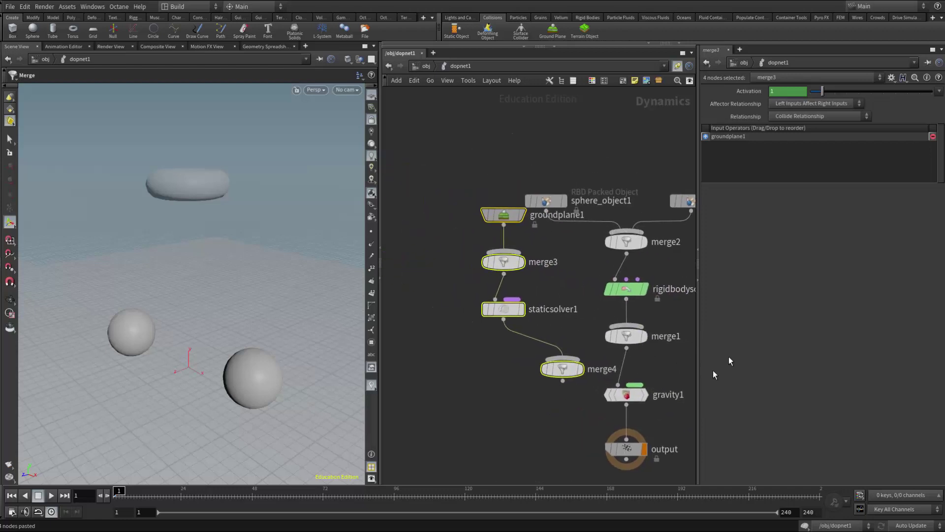
Step: Disconnect merge4 from staticsolver1 and clear the node selection
{"action": "left_click", "coordinate": [563, 358]}
{"action": "left_click", "coordinate": [565, 336]}
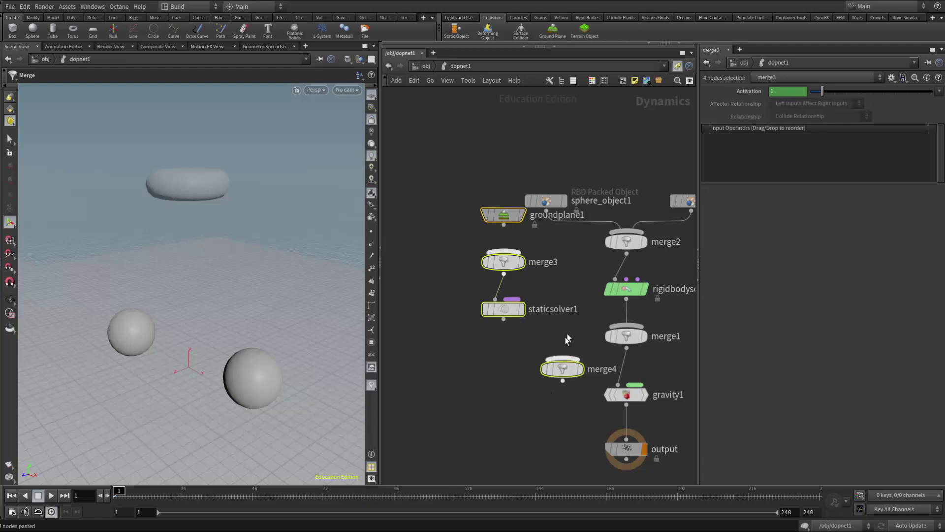
{"action": "left_click", "coordinate": [507, 320]}
{"action": "mouse_move", "coordinate": [563, 358]}
{"action": "left_mouse_down"}
{"action": "mouse_move", "coordinate": [547, 350]}
{"action": "mouse_move", "coordinate": [553, 358]}
{"action": "left_mouse_up"}
{"action": "key", "text": "Escape"}
{"action": "left_click", "coordinate": [518, 347]}
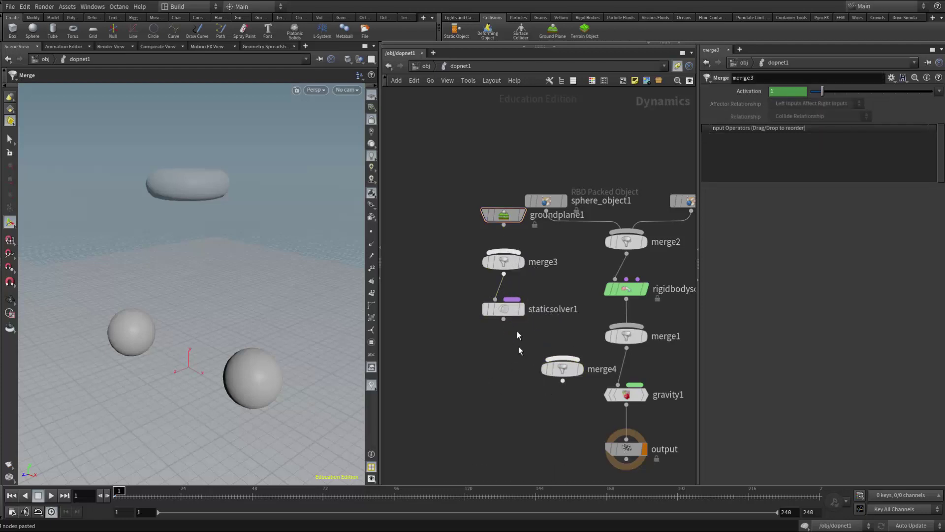
Step: Move groundplane1, merge3 and staticsolver1 together away from the sphere chain, and wire groundplane1 back into merge3
{"action": "left_click_drag", "start_coordinate": [450, 188], "coordinate": [505, 317]}
{"action": "left_click_drag", "start_coordinate": [498, 220], "coordinate": [441, 179]}
{"action": "left_click", "coordinate": [445, 183]}
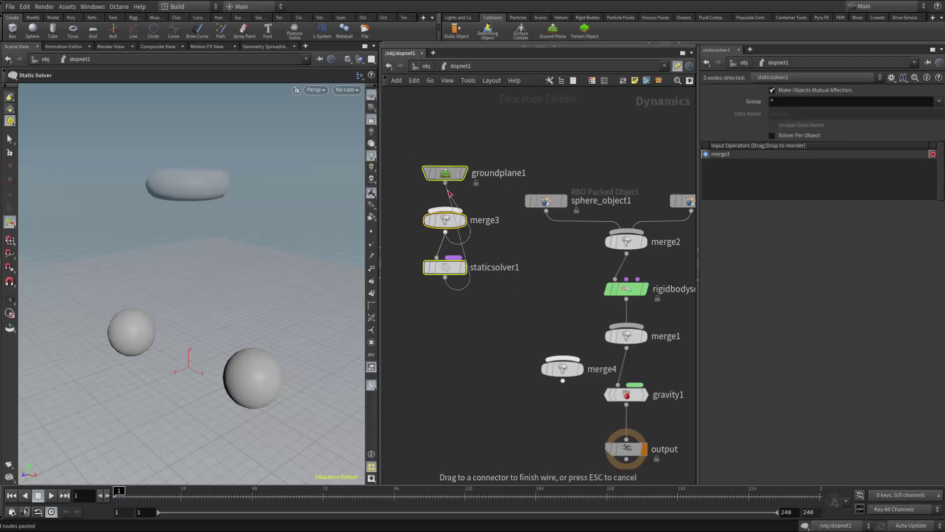
{"action": "key", "text": "Escape"}
{"action": "left_click", "coordinate": [447, 198]}
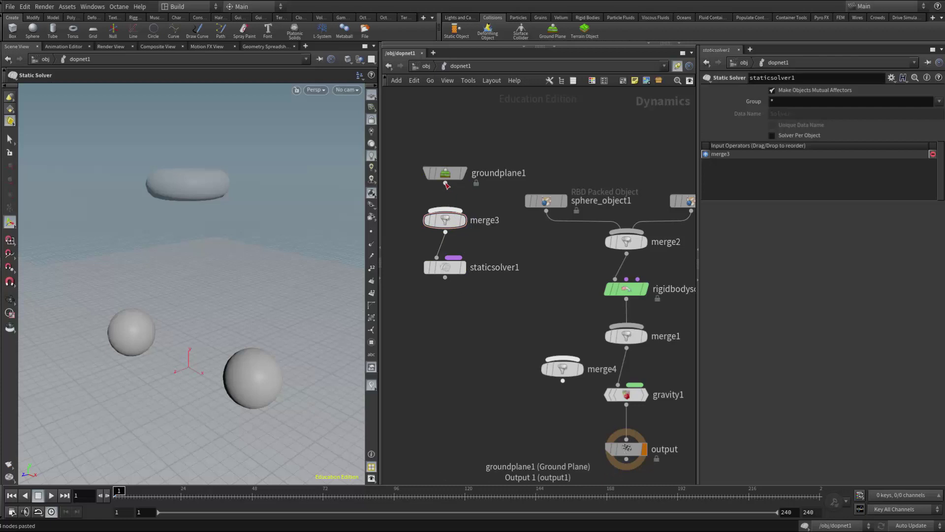
{"action": "left_click", "coordinate": [445, 183]}
{"action": "left_click", "coordinate": [445, 209]}
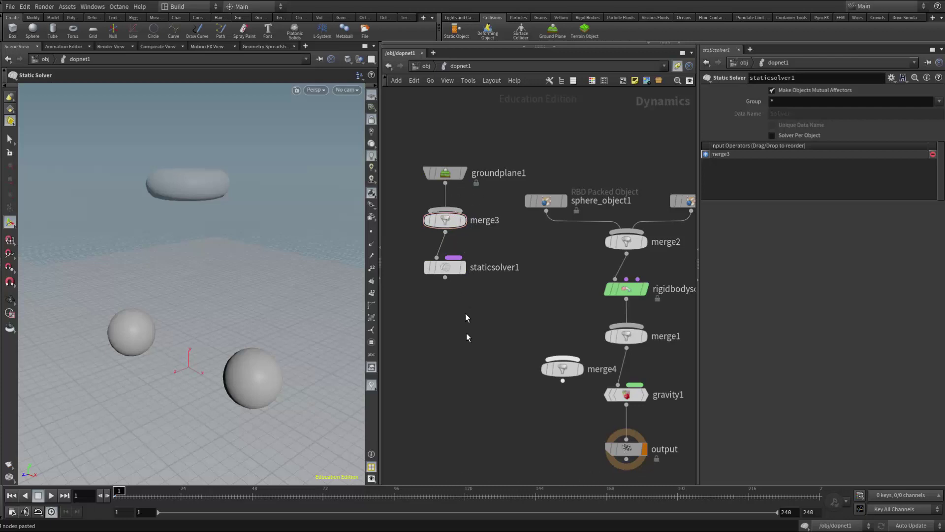
Step: Delete the leftover merge4 node and wire the staticsolver1 output into merge1
{"action": "left_click", "coordinate": [446, 277]}
{"action": "left_click", "coordinate": [562, 376]}
{"action": "left_click_drag", "start_coordinate": [562, 376], "coordinate": [496, 376]}
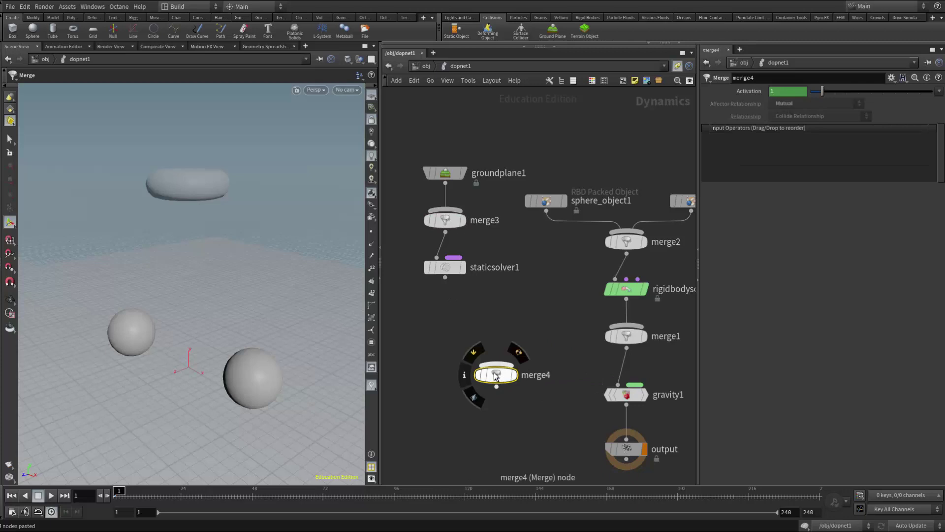
{"action": "key", "text": "Delete"}
{"action": "left_click", "coordinate": [445, 277]}
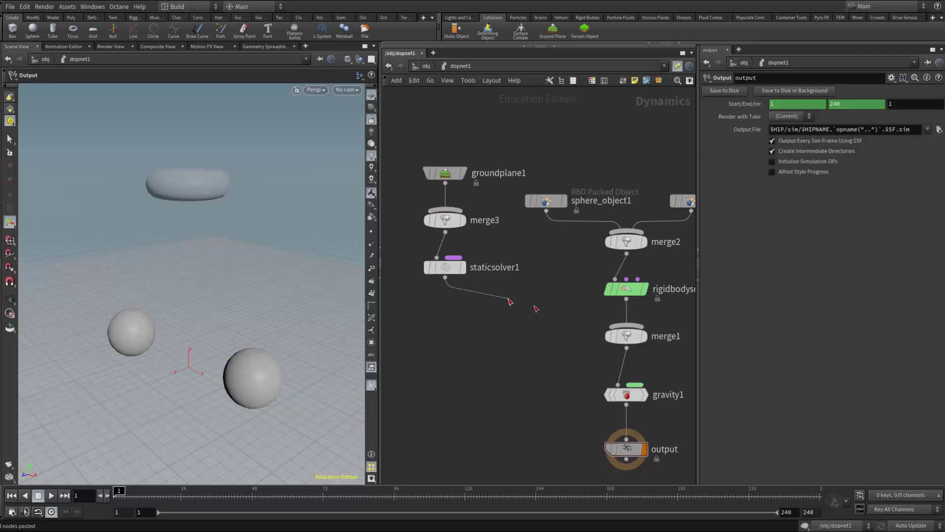
{"action": "left_click", "coordinate": [614, 335]}
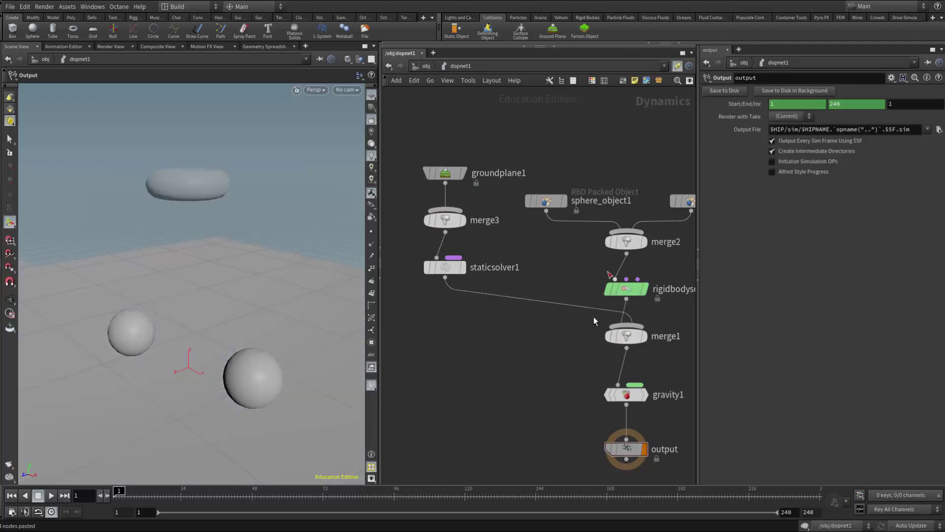
Step: Reorder merge1's inputs so staticsolver1 comes before rigidbodysolver1
{"action": "middle_click_drag", "start_coordinate": [632, 341], "coordinate": [607, 288]}
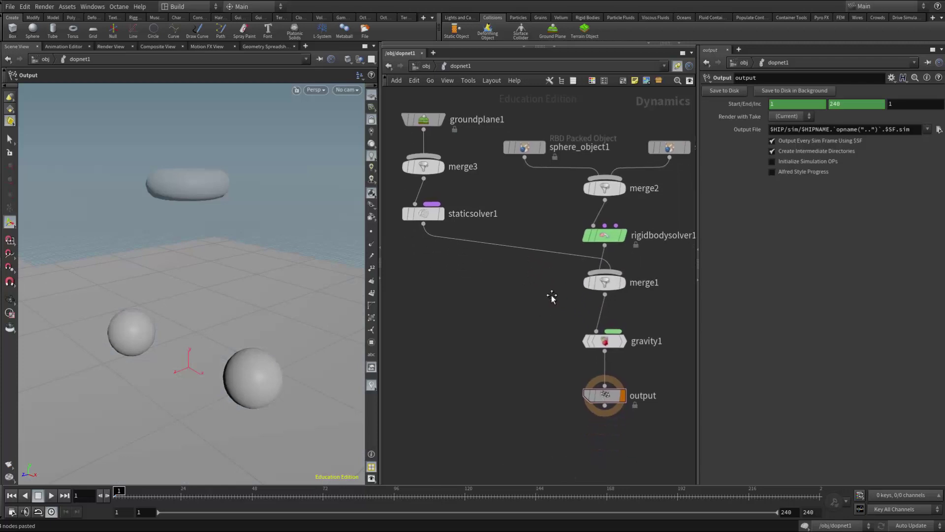
{"action": "left_click", "coordinate": [607, 288]}
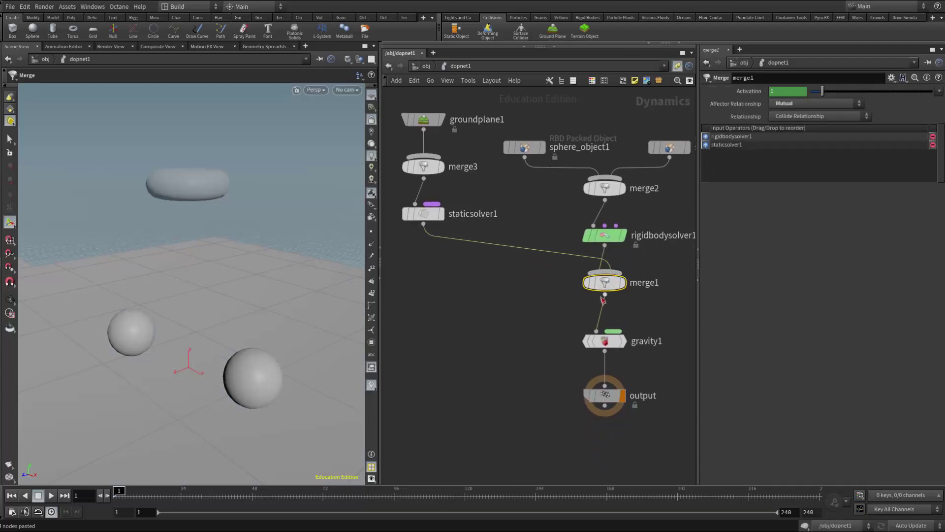
{"action": "left_click_drag", "start_coordinate": [707, 145], "coordinate": [707, 136]}
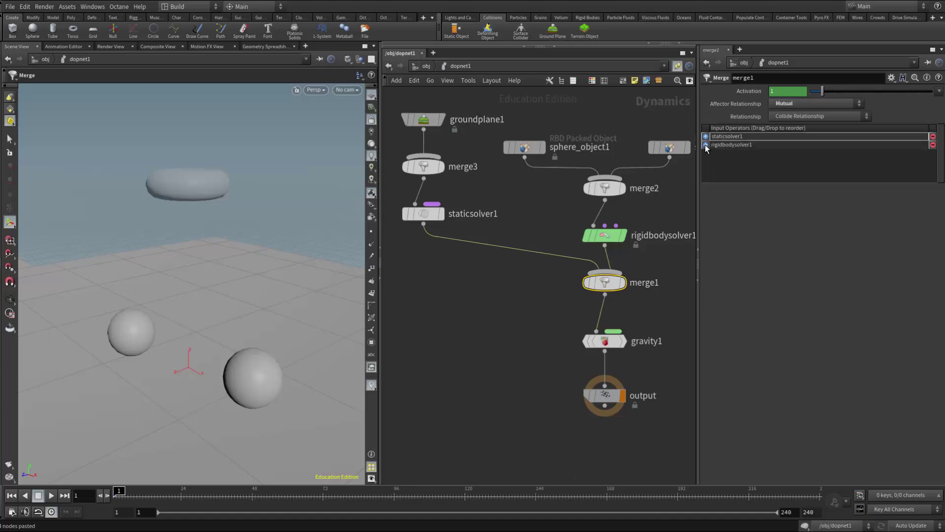
{"action": "key", "text": "h"}
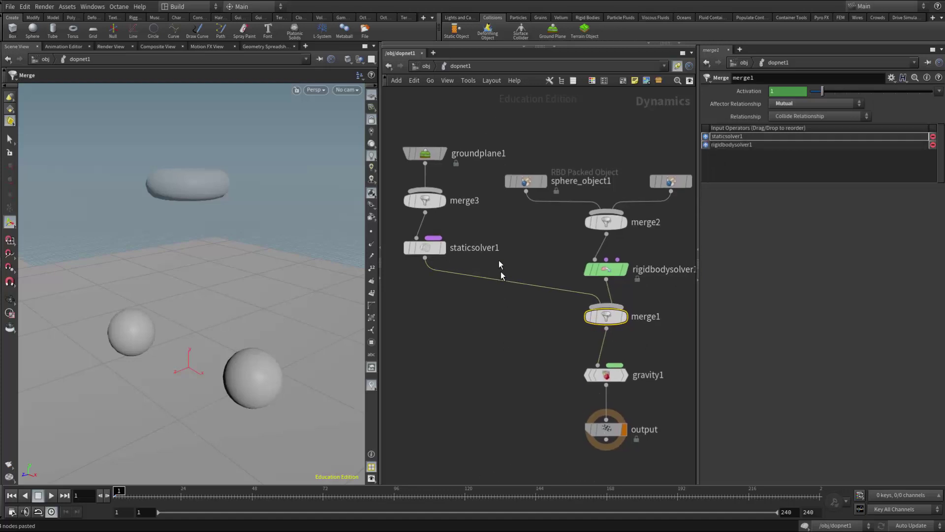
Step: Play the simulation to check the spheres against the ground plane, stop it, and rewind to frame 1
{"action": "left_click", "coordinate": [51, 495]}
{"action": "left_click", "coordinate": [38, 495]}
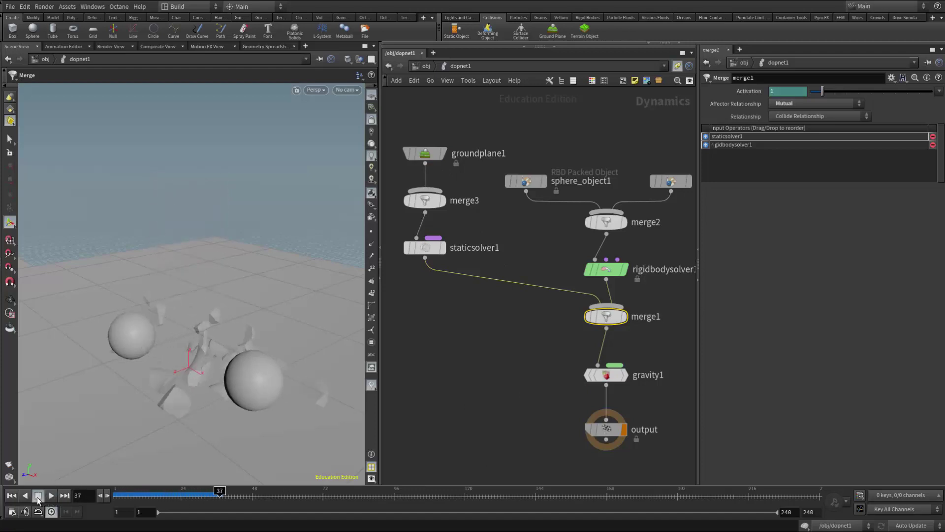
{"action": "left_click", "coordinate": [11, 495]}
Step: From object level, examine the Dop Import nodes inside sphere_object1 and sphere_object2, and return to object level
{"action": "middle_click_drag", "start_coordinate": [518, 116], "coordinate": [495, 96]}
{"action": "left_click", "coordinate": [430, 69]}
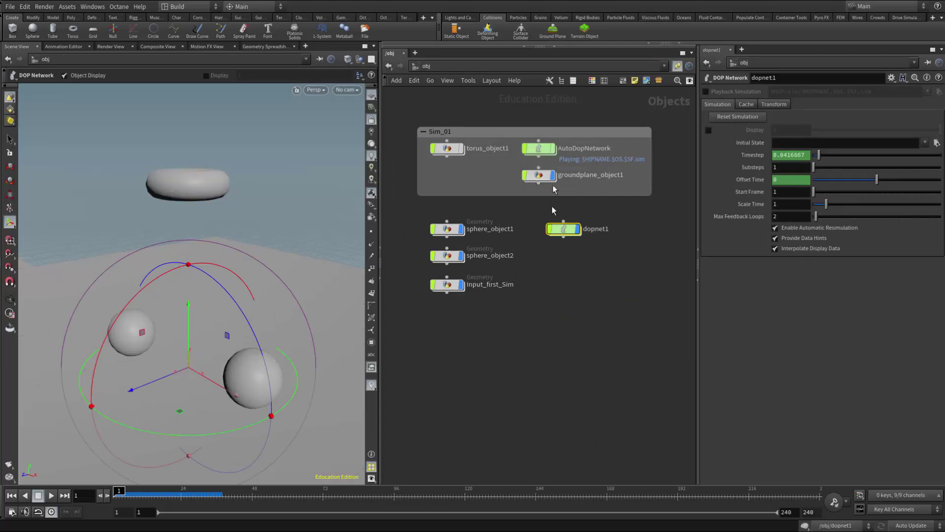
{"action": "mouse_move", "coordinate": [536, 153]}
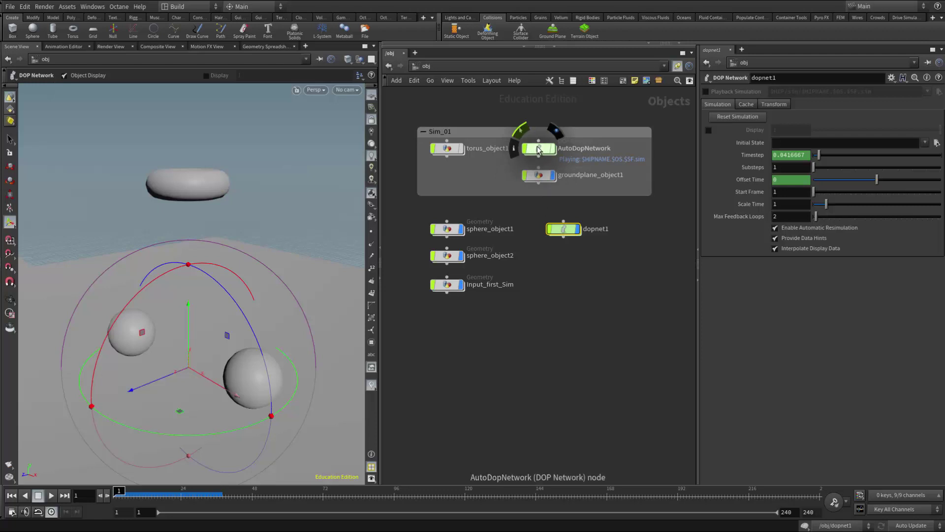
{"action": "mouse_move", "coordinate": [565, 236]}
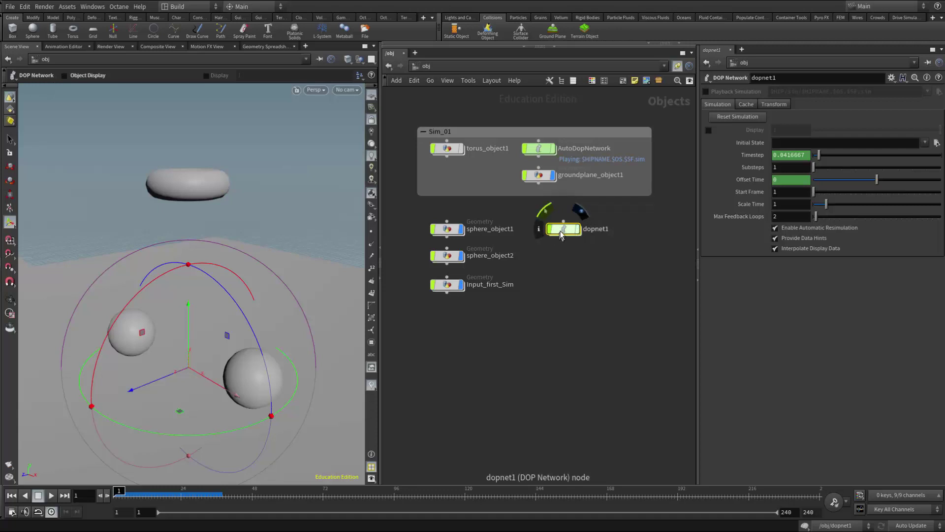
{"action": "mouse_move", "coordinate": [445, 232]}
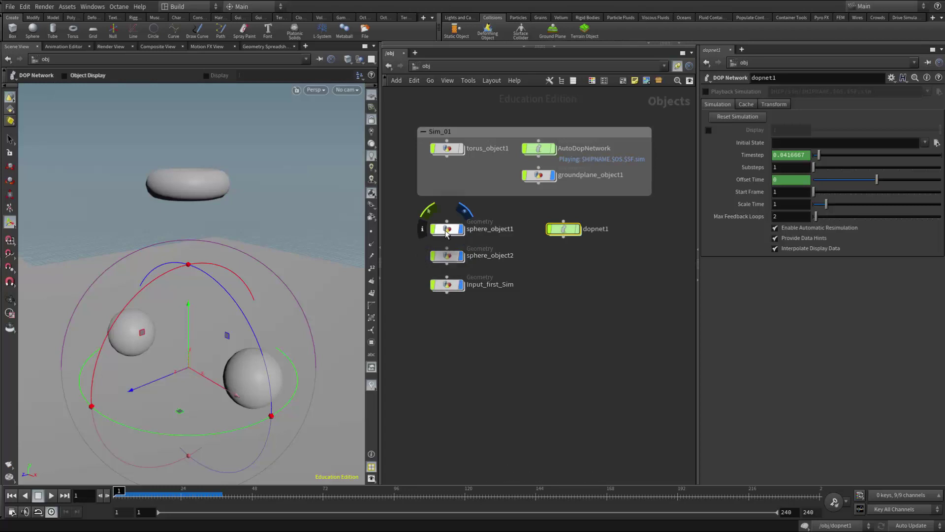
{"action": "double_click", "coordinate": [446, 231]}
{"action": "middle_click_drag", "start_coordinate": [514, 396], "coordinate": [497, 332]}
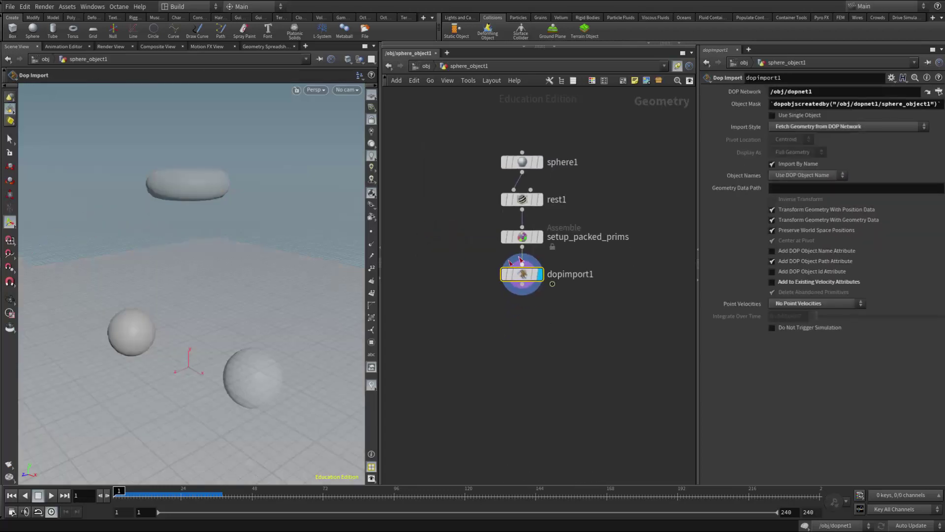
{"action": "mouse_move", "coordinate": [523, 275]}
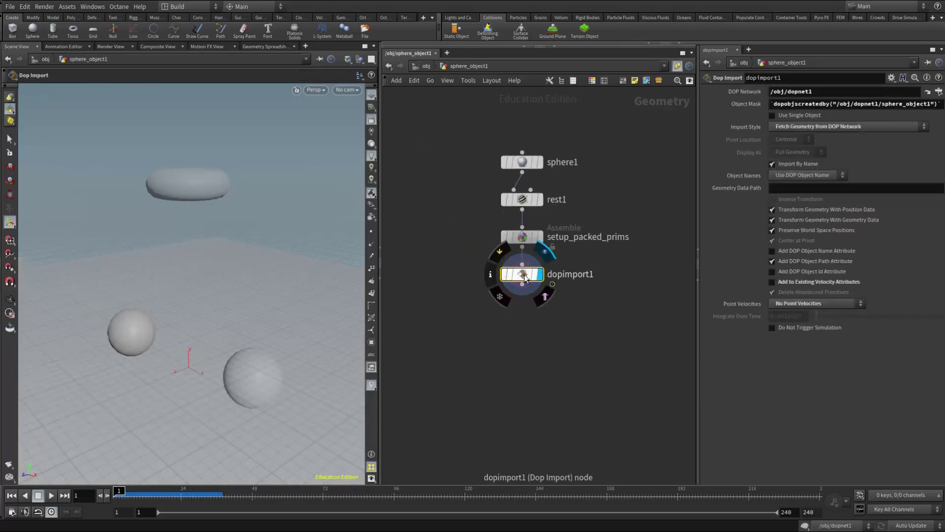
{"action": "left_click", "coordinate": [424, 68]}
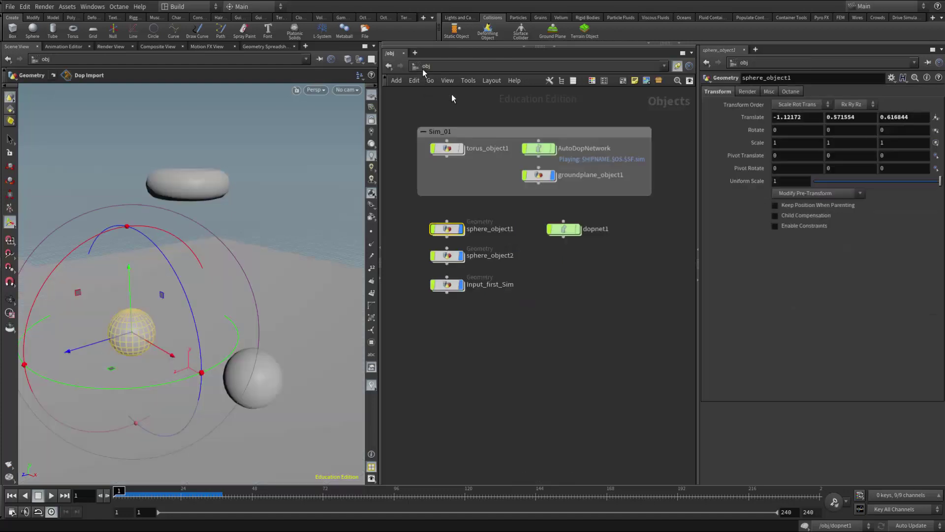
{"action": "double_click", "coordinate": [438, 253]}
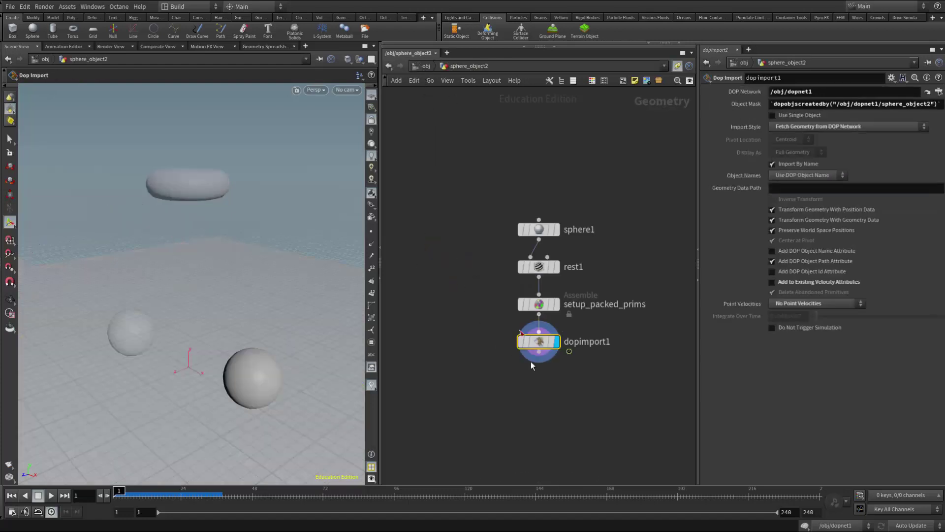
{"action": "left_click", "coordinate": [425, 67]}
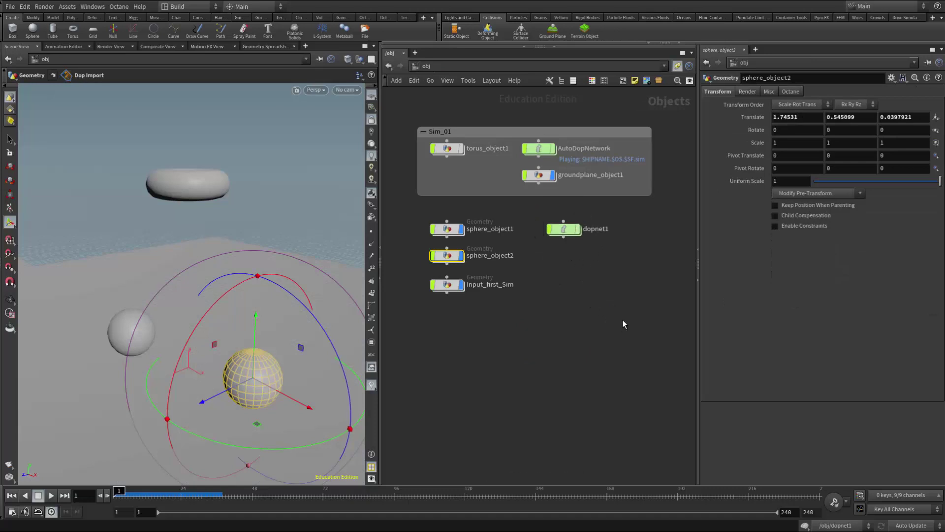
Step: Turn Input_first_Sim into a Deforming Object collider for the simulation and open dopnet1
{"action": "left_click_drag", "start_coordinate": [119, 490], "coordinate": [105, 479]}
{"action": "left_click", "coordinate": [448, 286]}
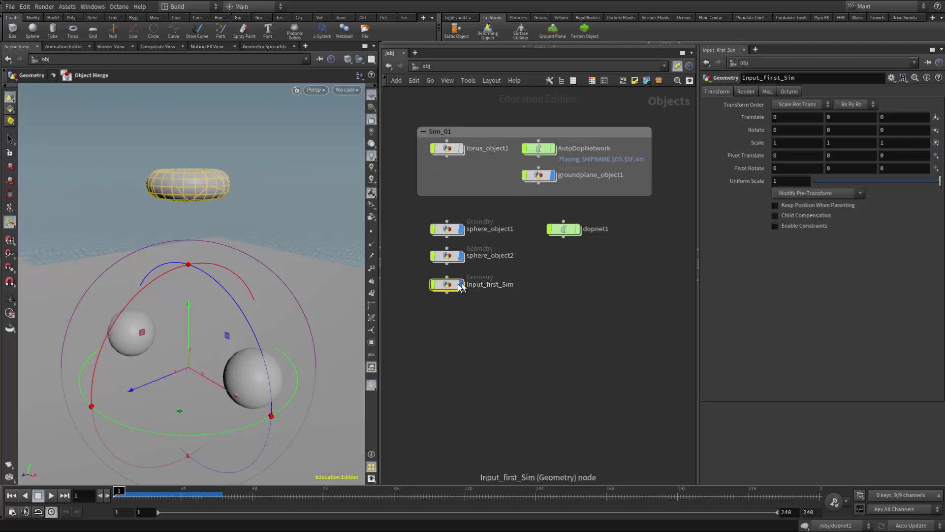
{"action": "mouse_move", "coordinate": [446, 290]}
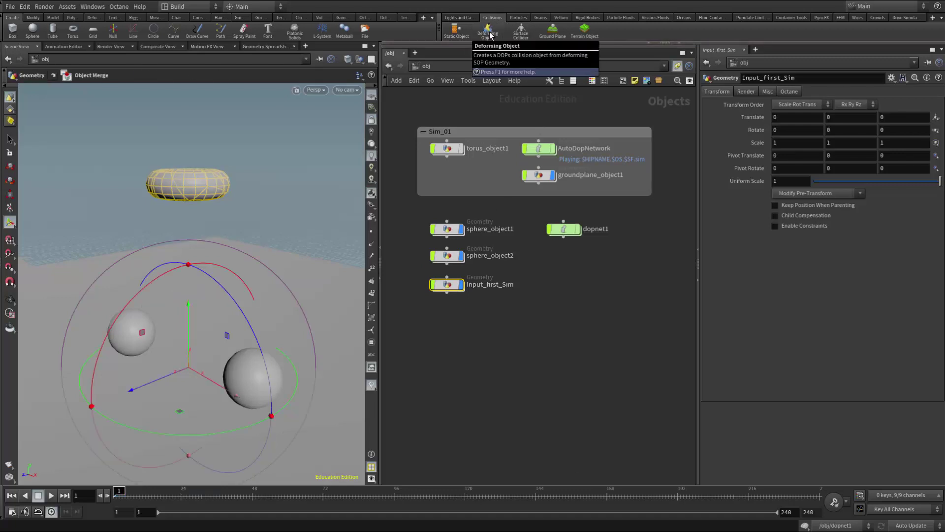
{"action": "left_click", "coordinate": [566, 230]}
{"action": "double_click", "coordinate": [566, 231]}
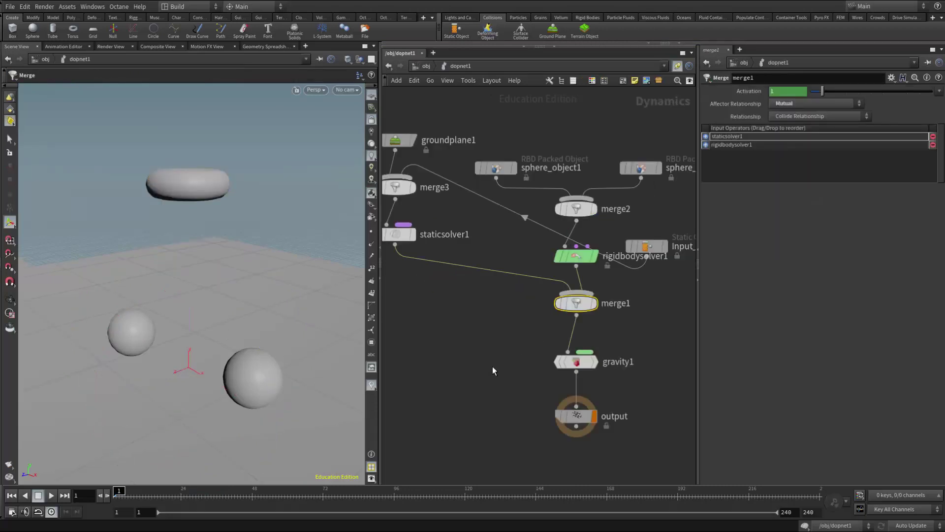
Step: Lay out the dopnet1 nodes automatically, adjust the Input_first_Sim static object's position beside groundplane1, and show its parameters
{"action": "key", "text": "l"}
{"action": "middle_click_drag", "start_coordinate": [525, 338], "coordinate": [488, 279]}
{"action": "left_click_drag", "start_coordinate": [483, 177], "coordinate": [493, 161]}
{"action": "left_click", "coordinate": [493, 161]}
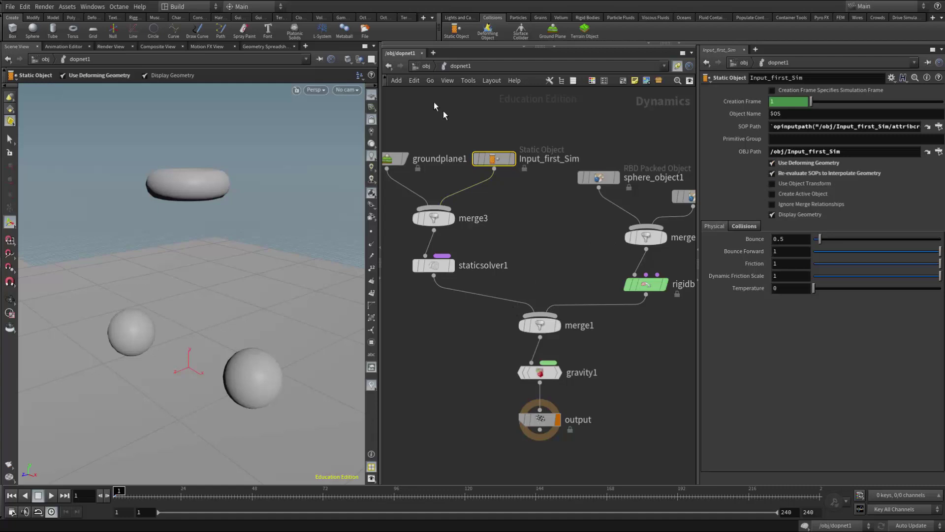
Step: Play the simulation to check the spheres colliding with the torus fragments, stop it, and scrub back to frame 39
{"action": "left_click", "coordinate": [53, 495]}
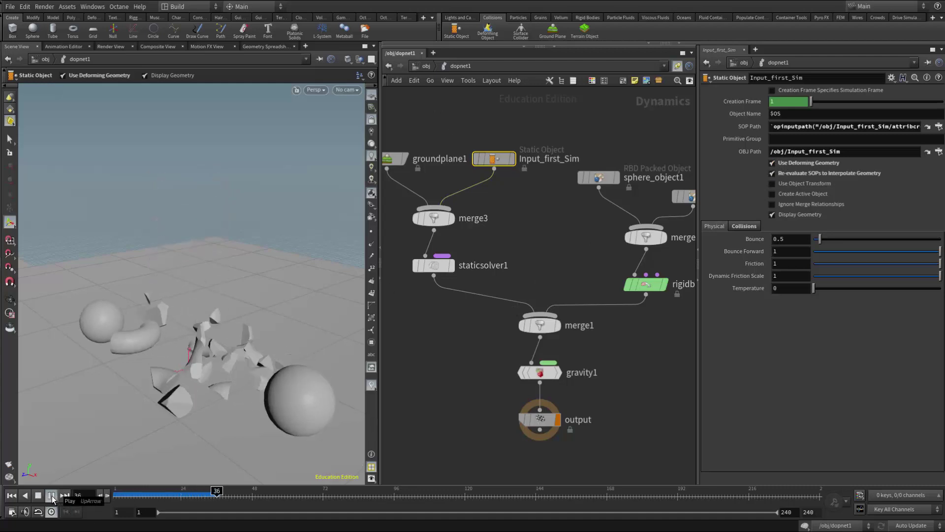
{"action": "left_click", "coordinate": [52, 495]}
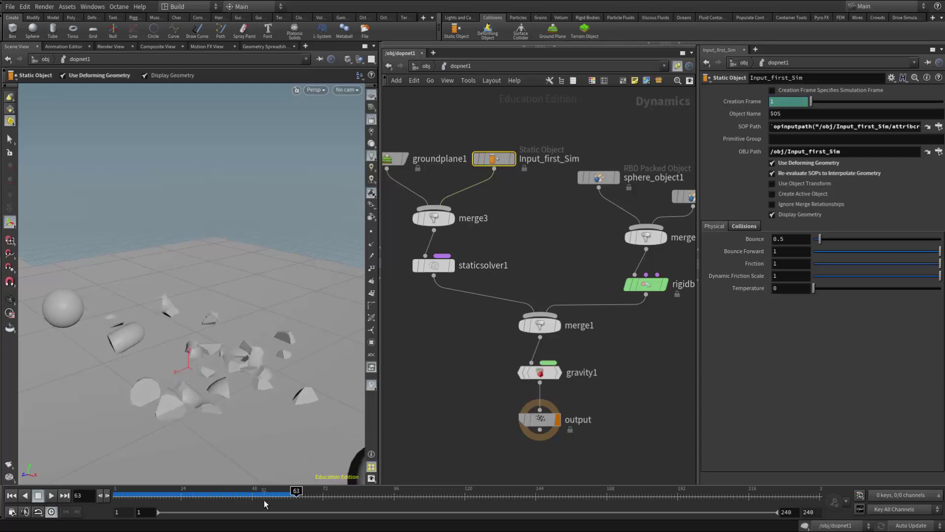
{"action": "left_click_drag", "start_coordinate": [299, 487], "coordinate": [225, 485]}
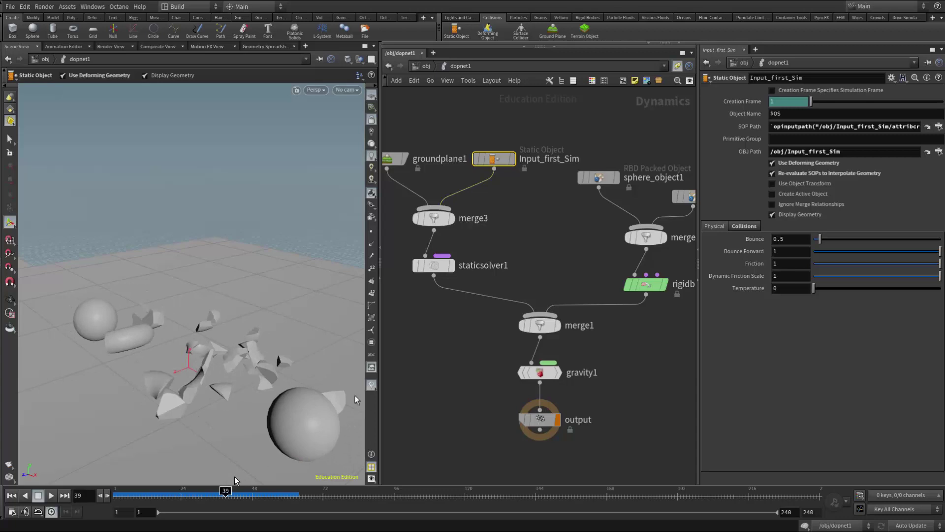
Step: At object level, enclose both sphere objects, Input_first_Sim and dopnet1 in a network box as wide as the Sim_01 box
{"action": "left_click", "coordinate": [426, 67]}
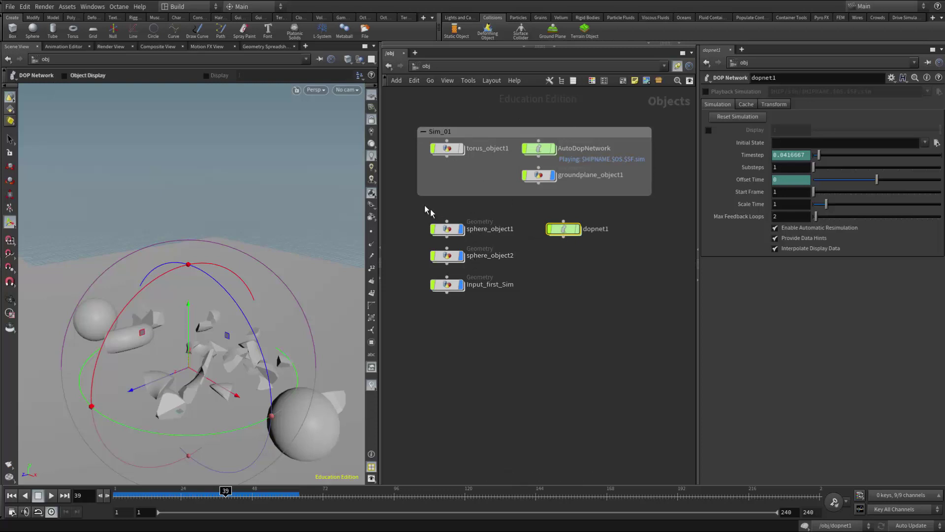
{"action": "left_click_drag", "start_coordinate": [416, 202], "coordinate": [651, 325]}
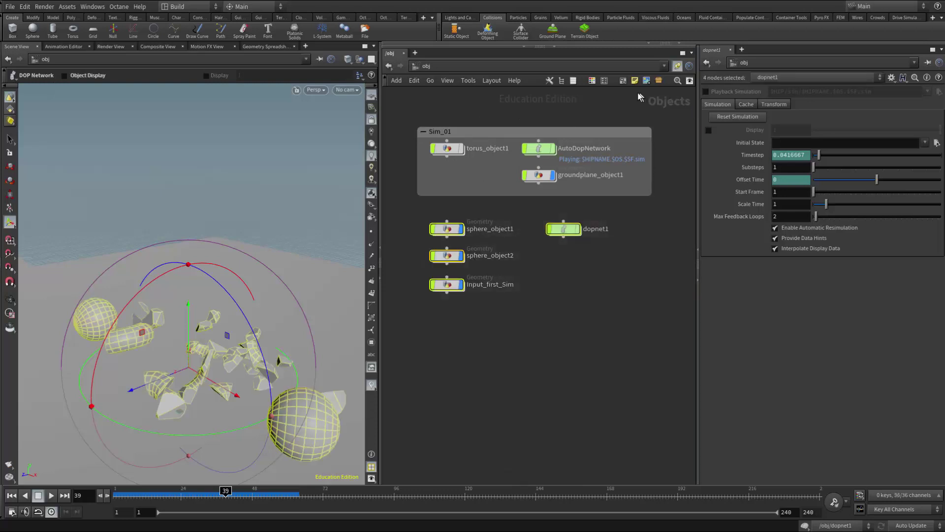
{"action": "left_click", "coordinate": [623, 81]}
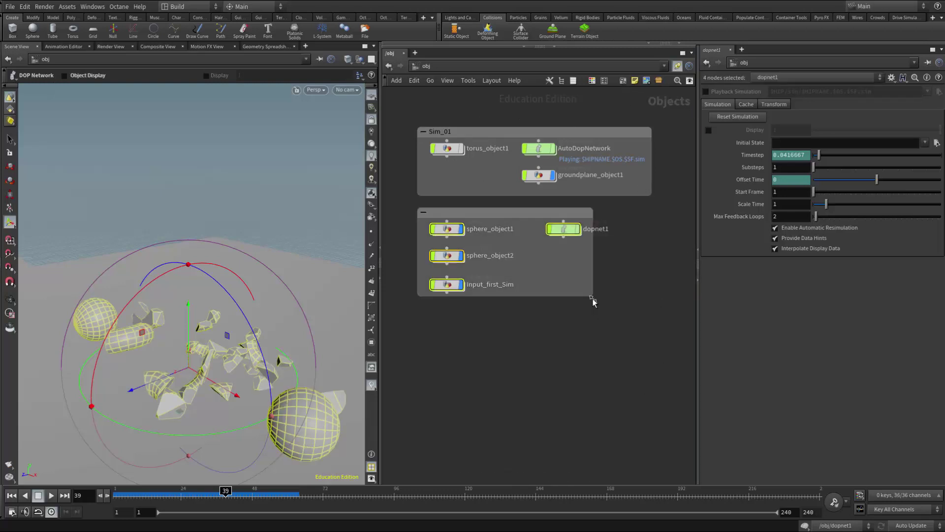
{"action": "left_click_drag", "start_coordinate": [591, 297], "coordinate": [647, 302]}
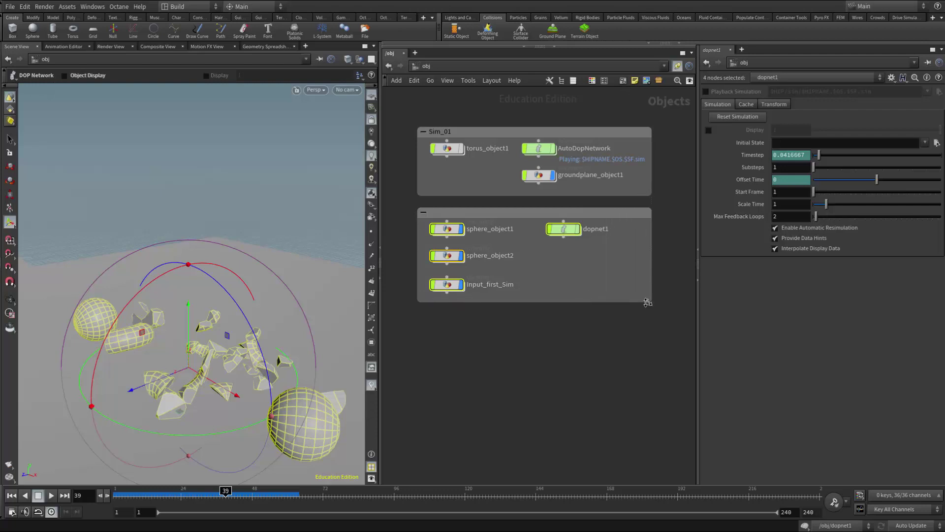
Step: Name the new network box Sim_02 and move it slightly farther below the Sim_01 box
{"action": "double_click", "coordinate": [483, 213]}
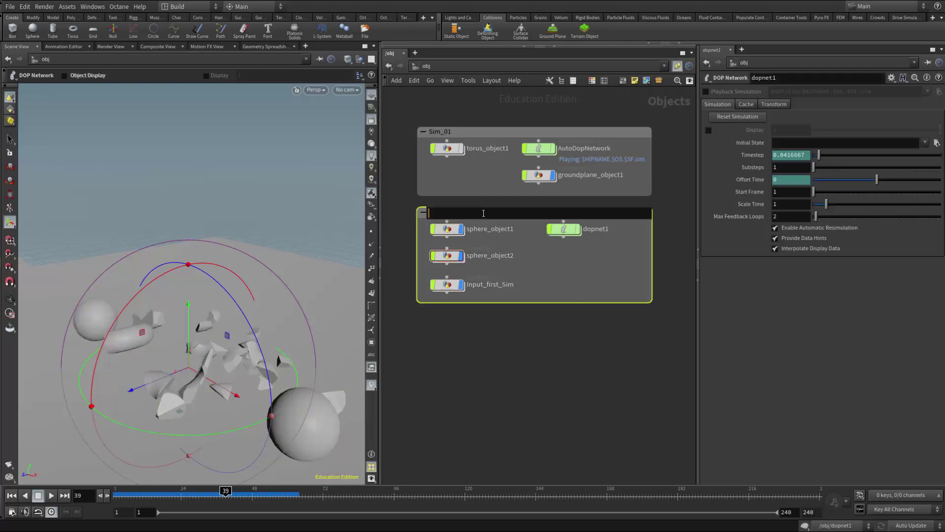
{"action": "type", "text": "Sim_0"}
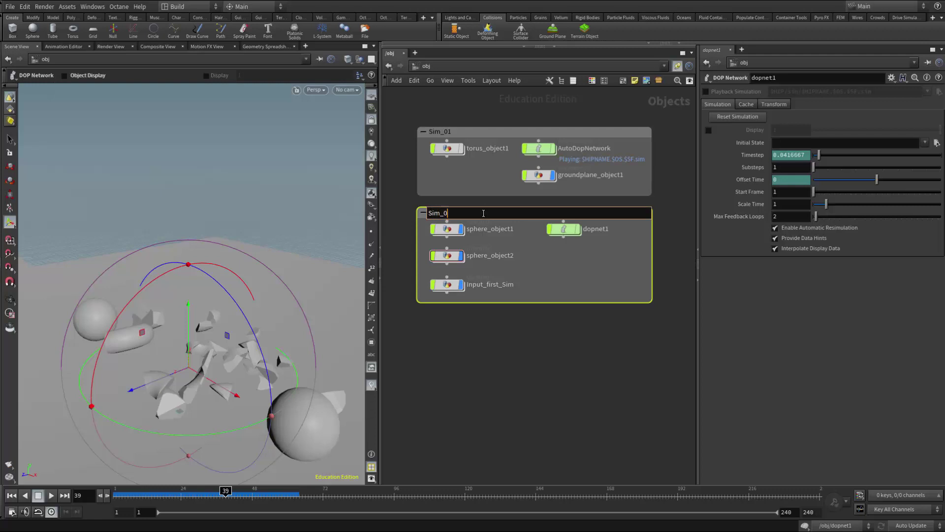
{"action": "type", "text": "2"}
{"action": "left_click", "coordinate": [530, 371]}
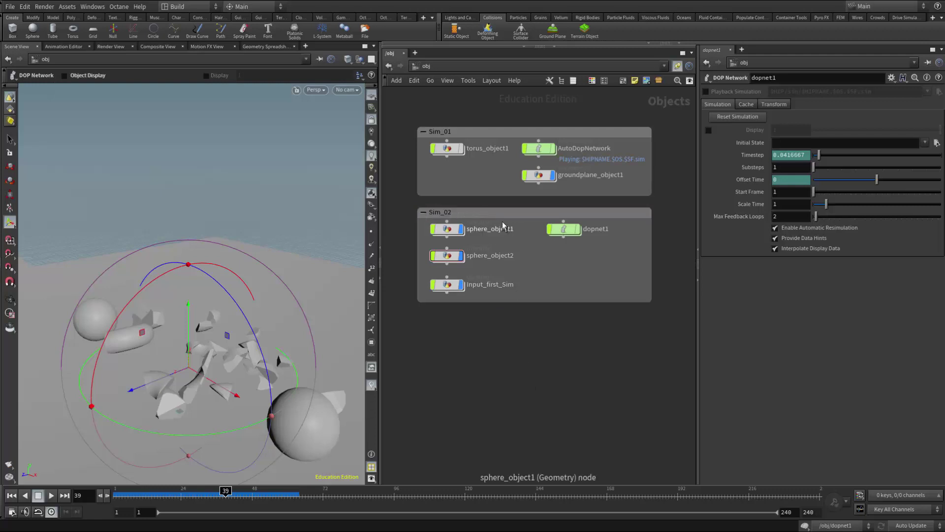
{"action": "mouse_move", "coordinate": [502, 216]}
{"action": "left_mouse_down"}
{"action": "mouse_move", "coordinate": [506, 238]}
{"action": "mouse_move", "coordinate": [502, 224]}
{"action": "left_mouse_up"}
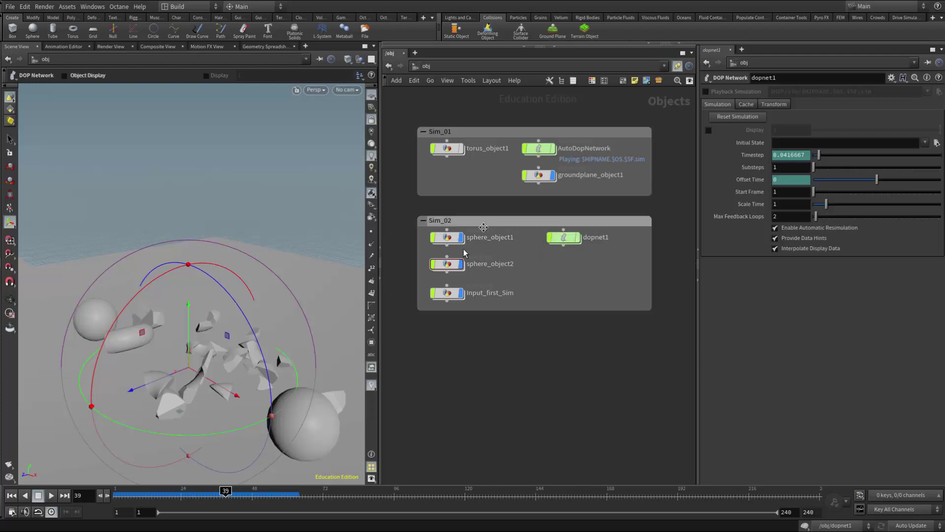
Step: Inspect the output node's save-to-disk settings inside dopnet1 and return to object level
{"action": "double_click", "coordinate": [564, 238]}
{"action": "left_click", "coordinate": [542, 422]}
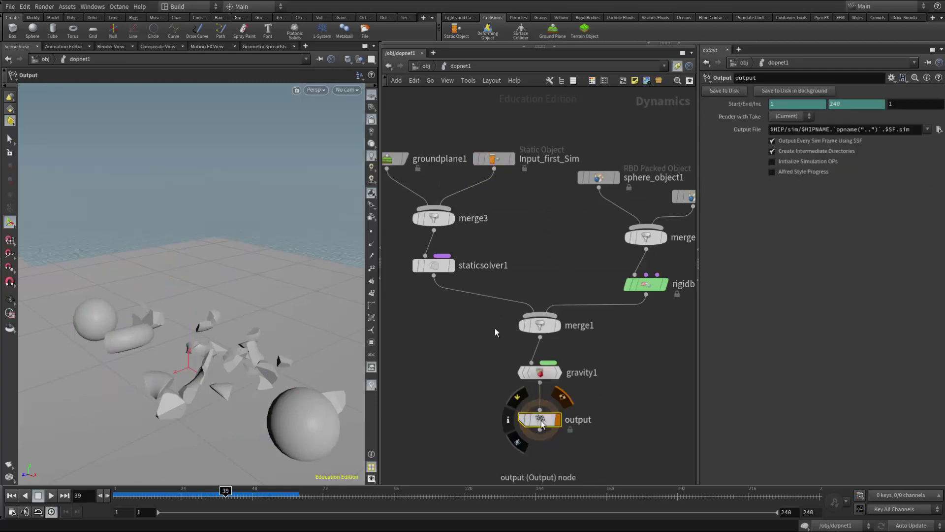
{"action": "left_click", "coordinate": [423, 67]}
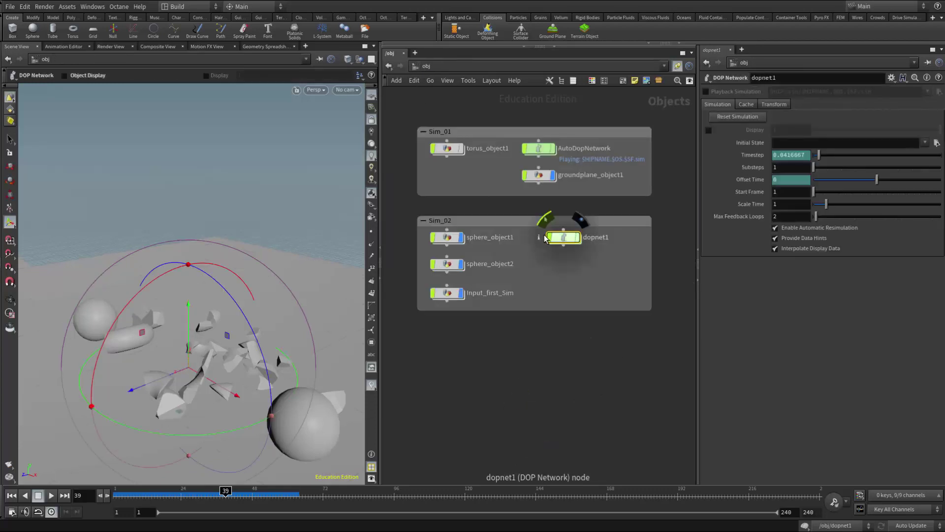